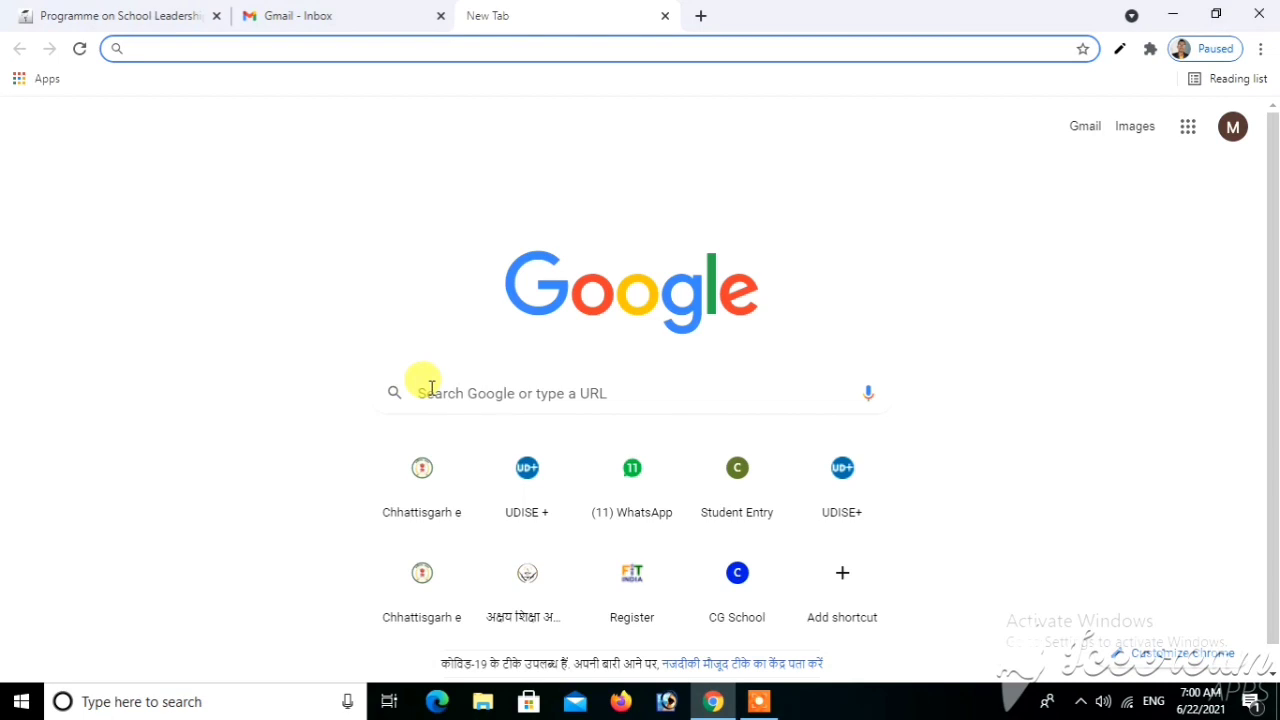
# Search Google for 'niepa pslm' and open the Programme on School Leadership and Management site
pyautogui.write('n')
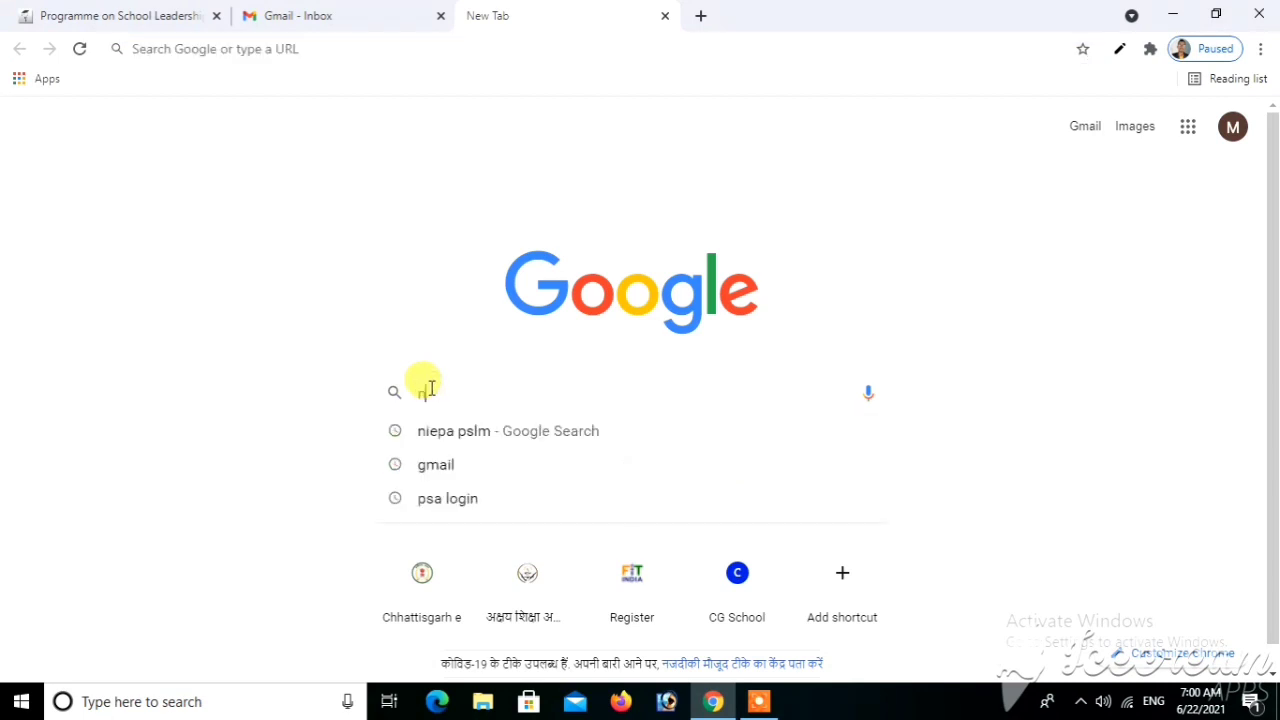
pyautogui.write('iepa')
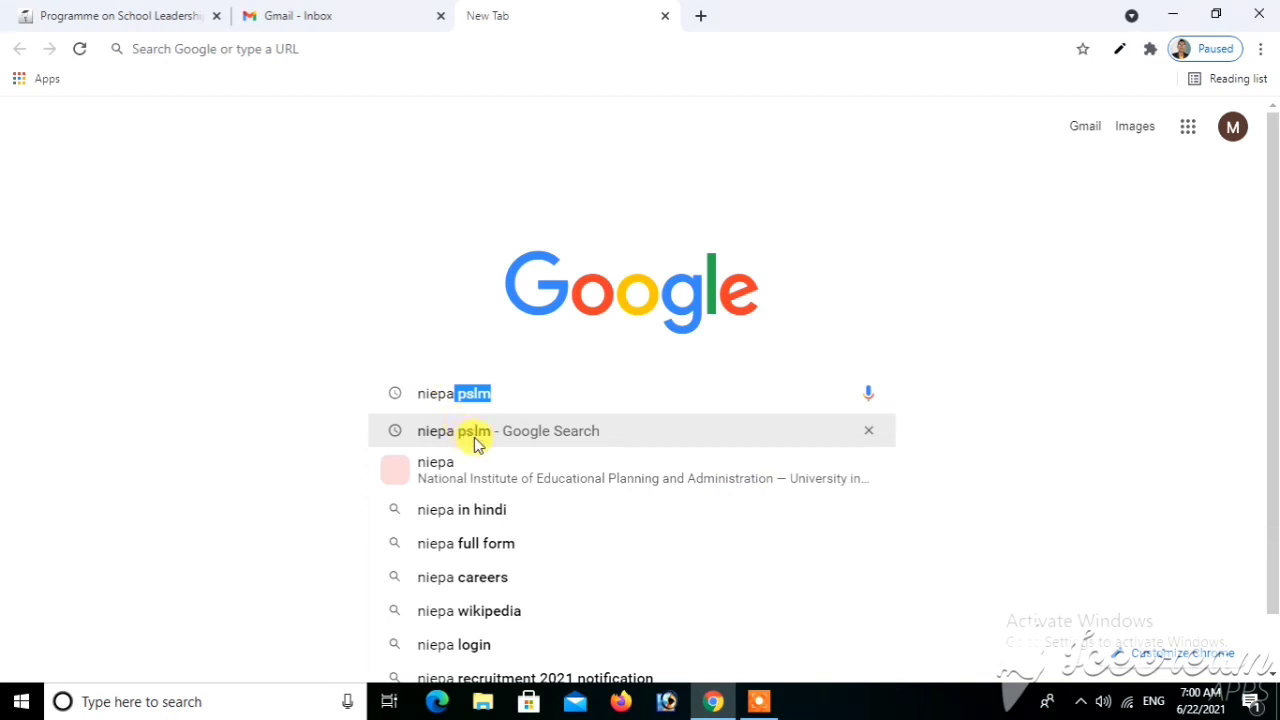
pyautogui.press('Right')
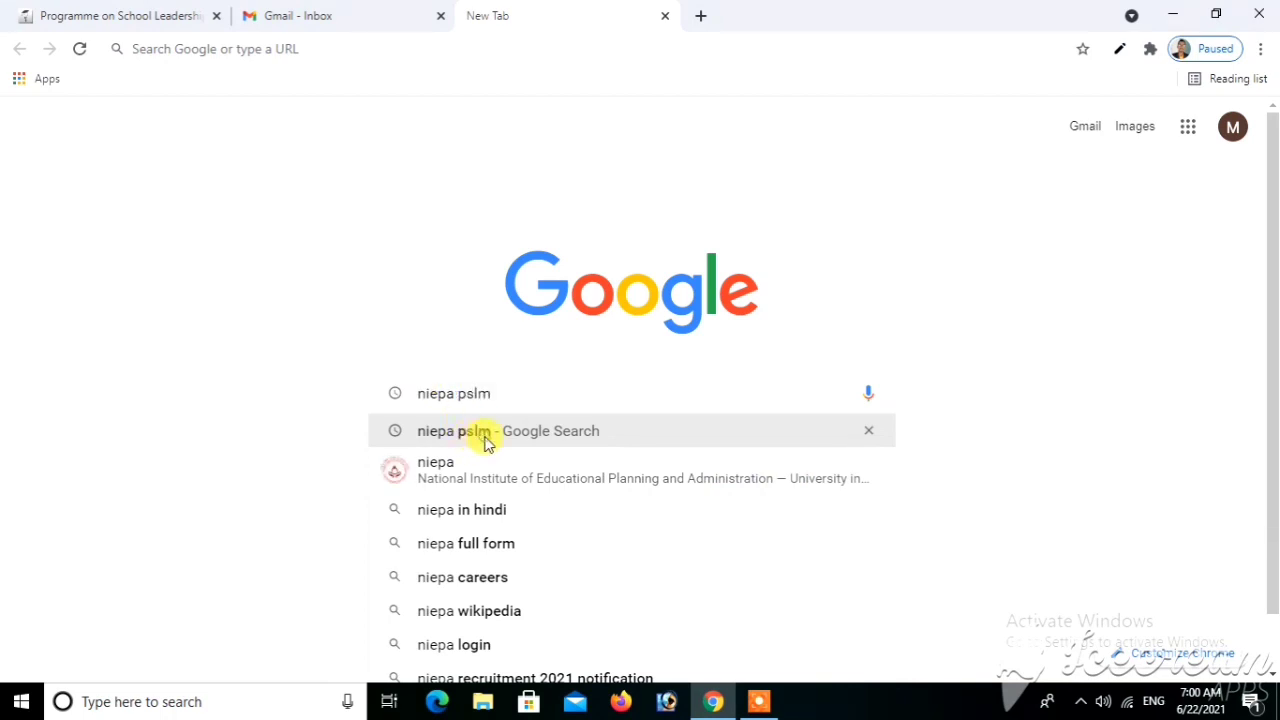
pyautogui.press('Return')
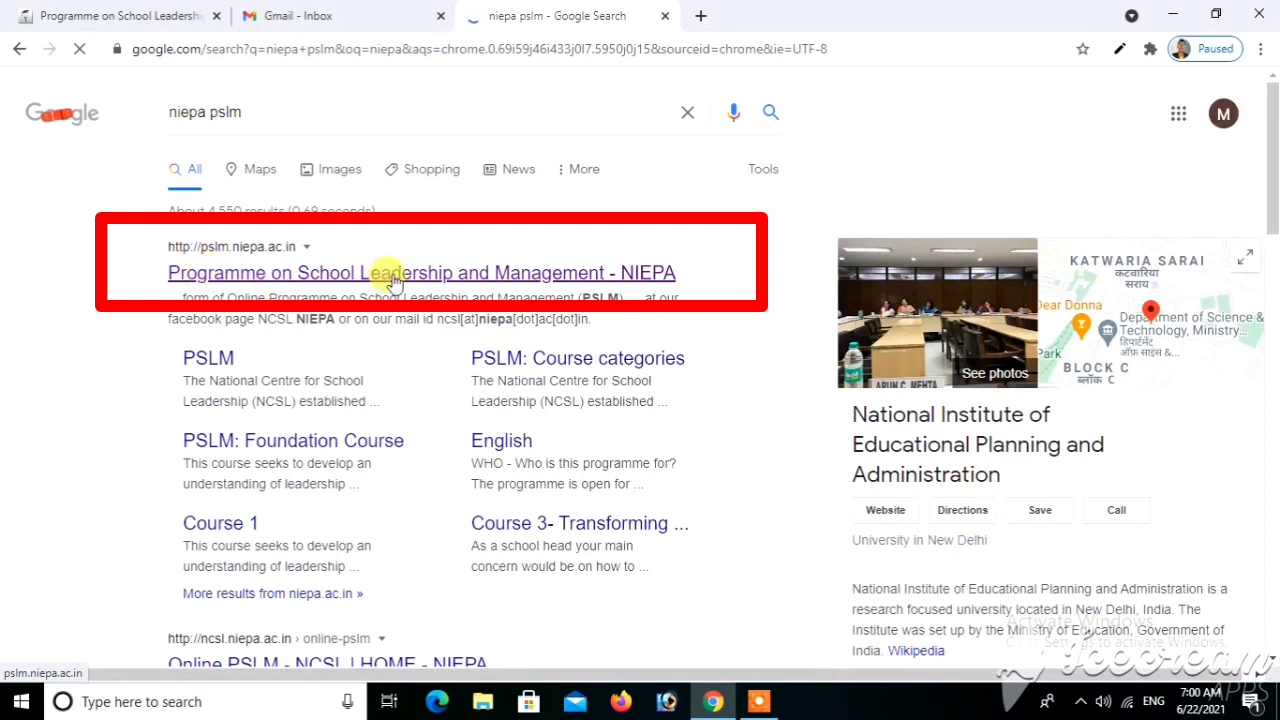
pyautogui.click(279, 281)
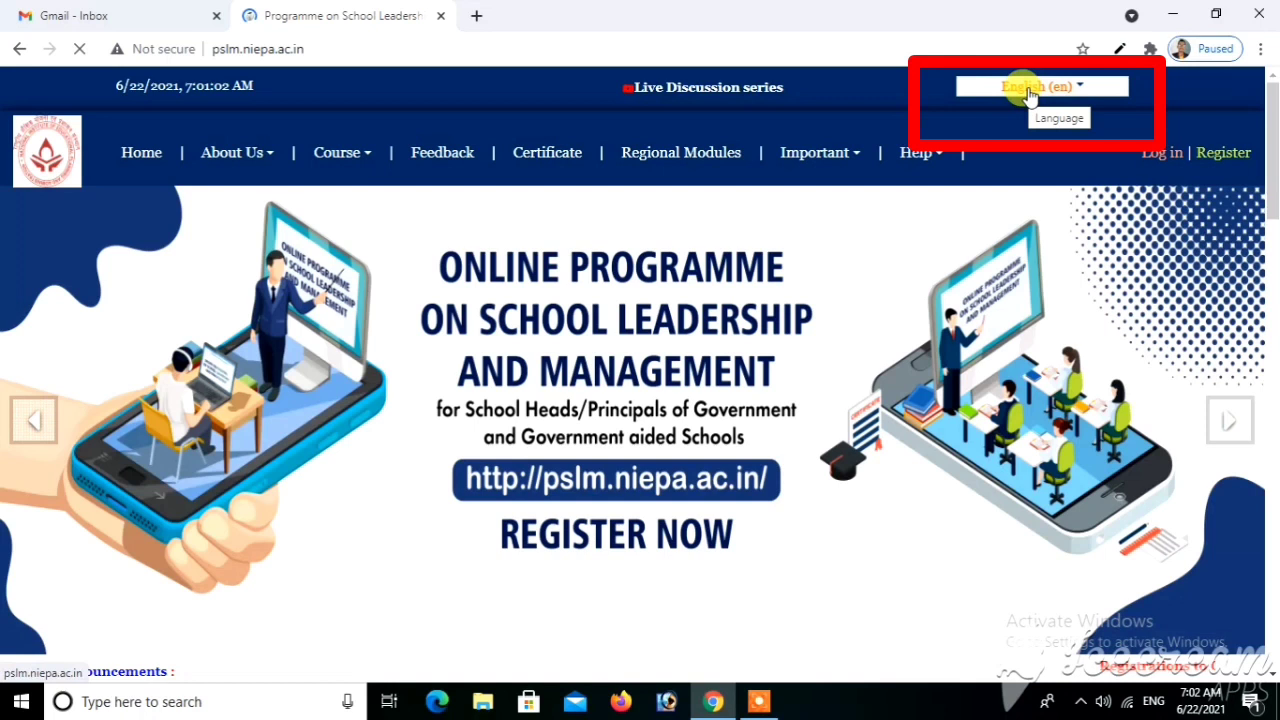
# Choose Hindi (hi) from the header's Language dropdown
pyautogui.click(1030, 94)
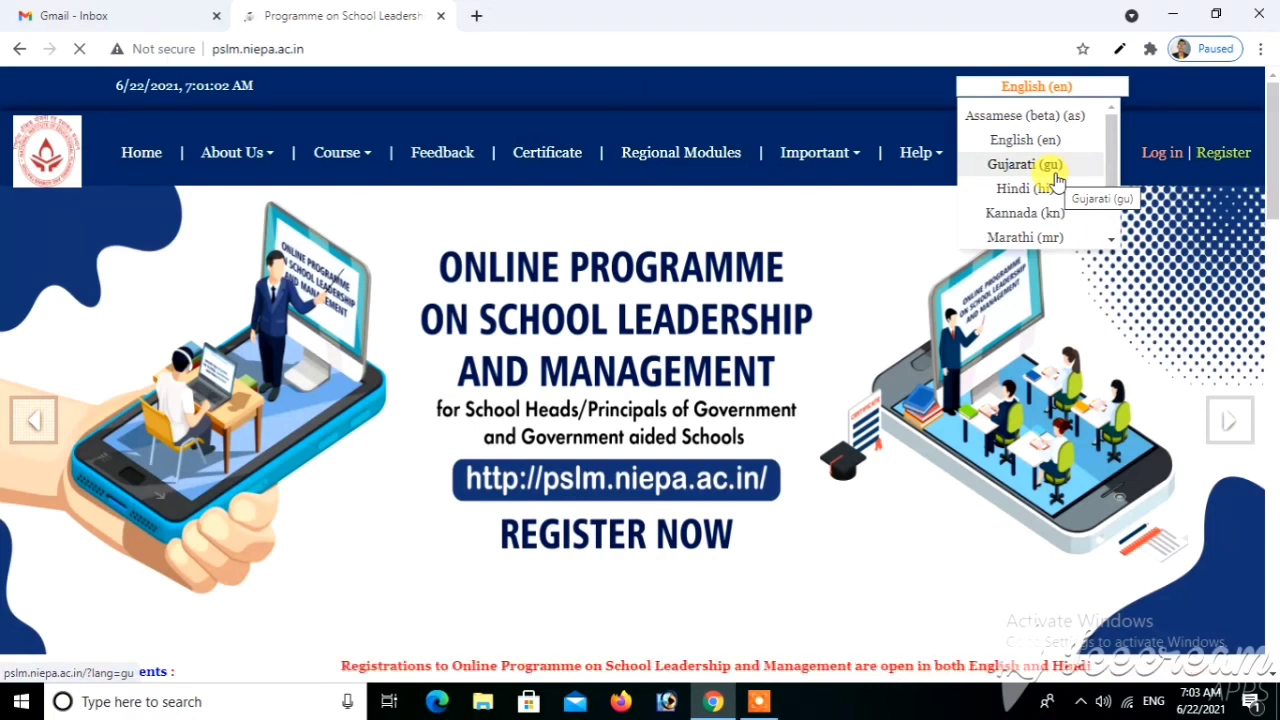
pyautogui.click(1054, 170)
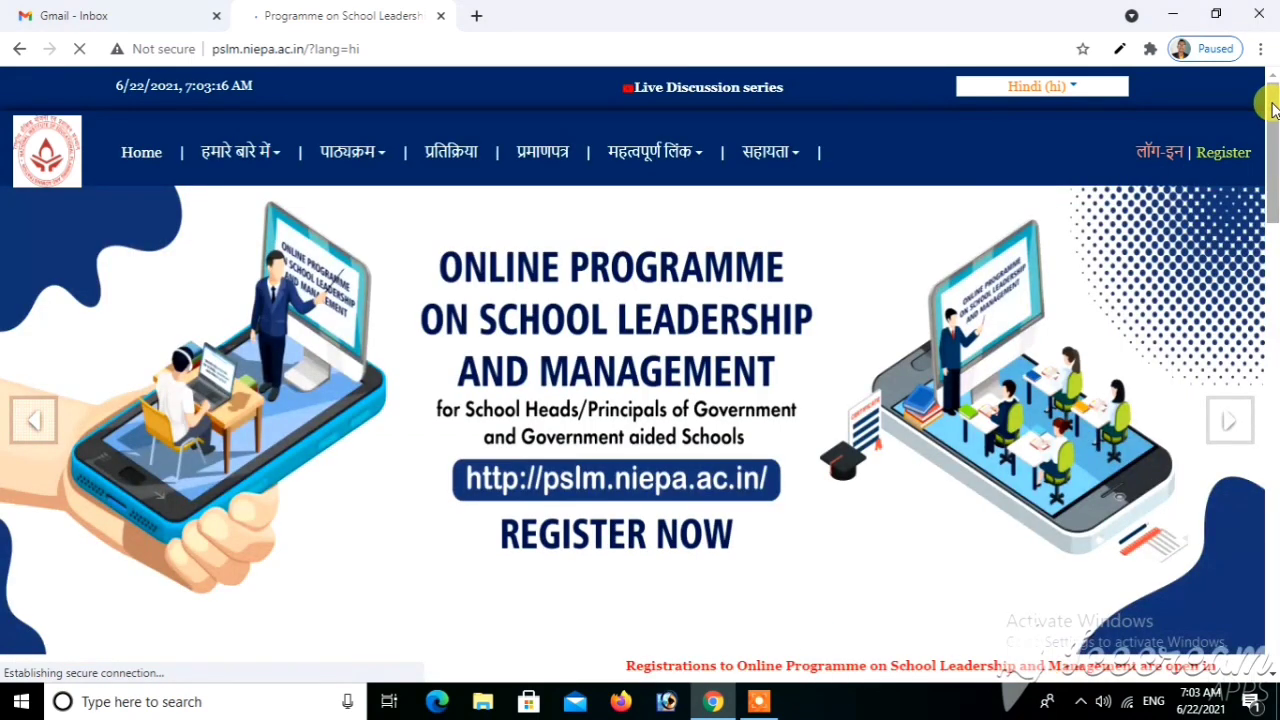
# Go to the Register link in the header to reach the new-account signup page
pyautogui.moveTo(1273, 110); pyautogui.dragTo(1274, 170)
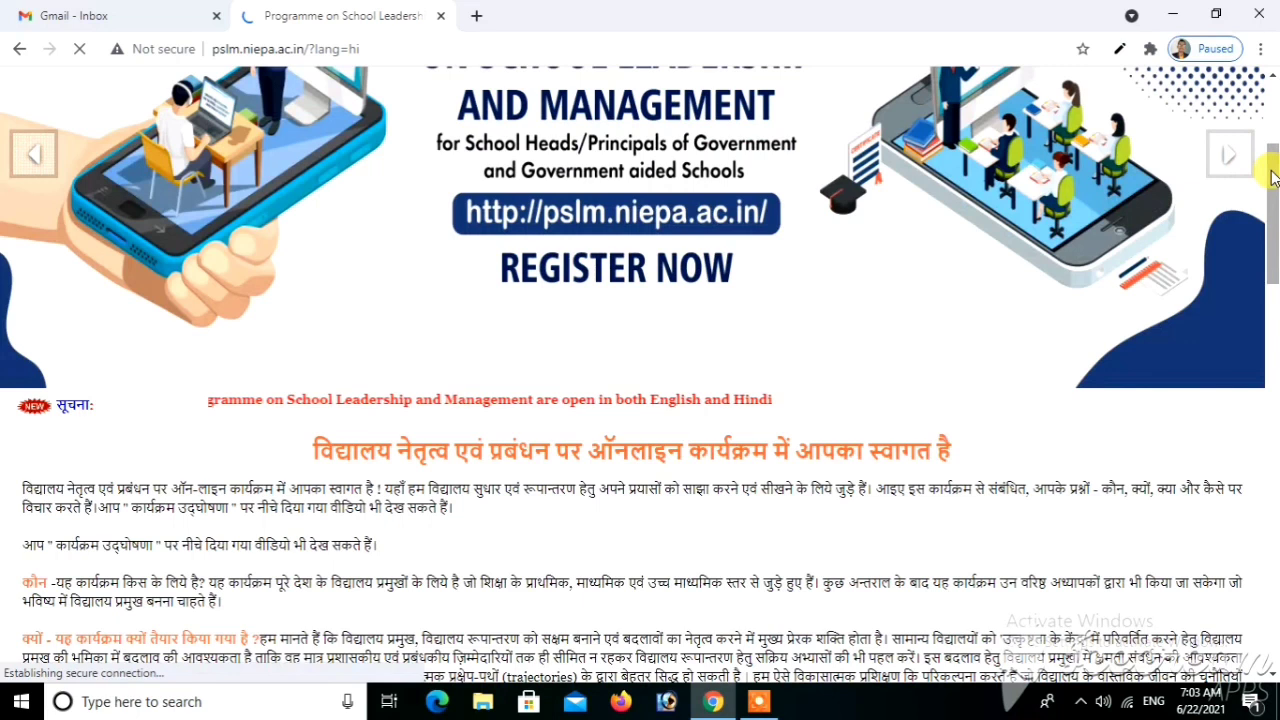
pyautogui.moveTo(1272, 177); pyautogui.dragTo(1148, 163)
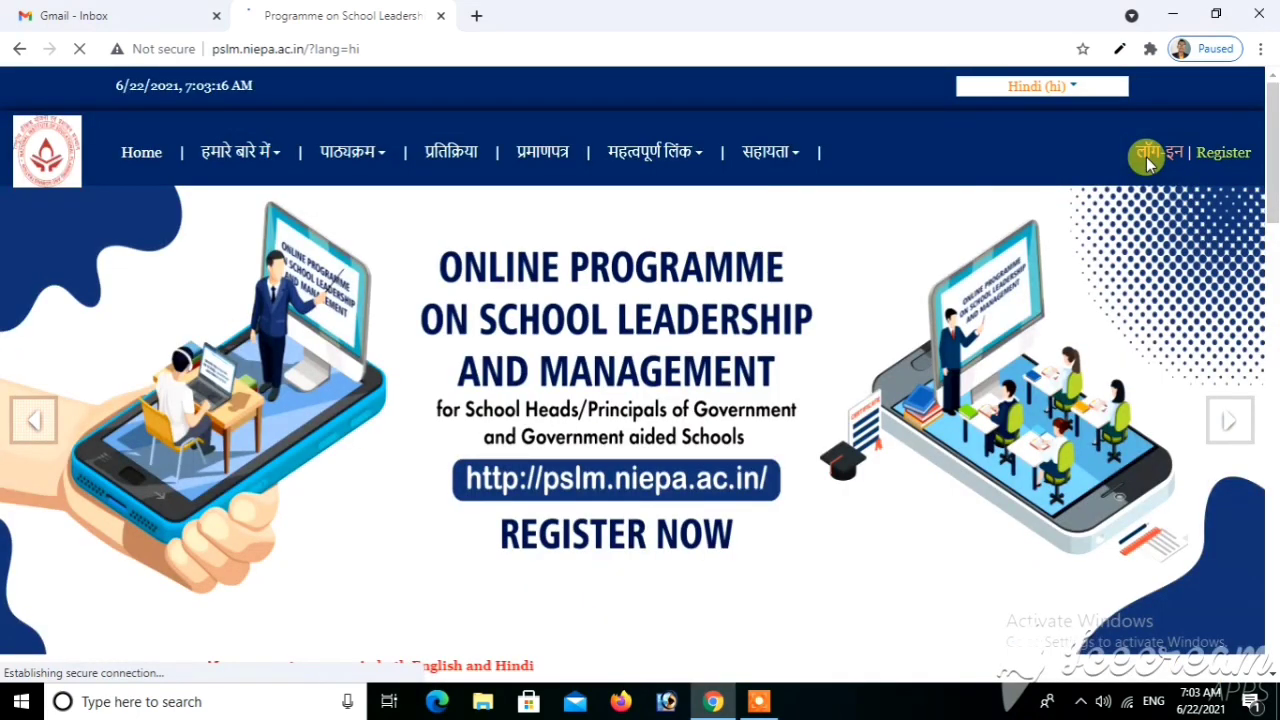
pyautogui.click(1224, 154)
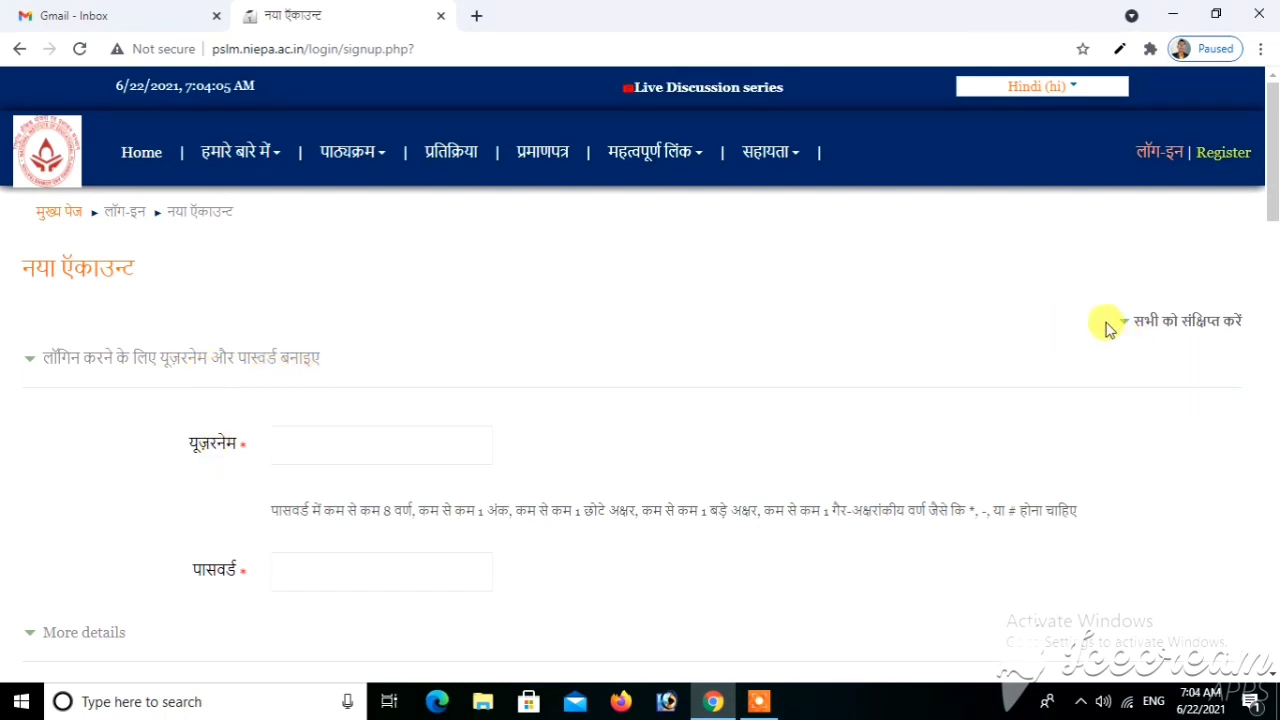
# Collapse and re-expand the form sections, then enter the new account's username and password
pyautogui.click(1189, 333)
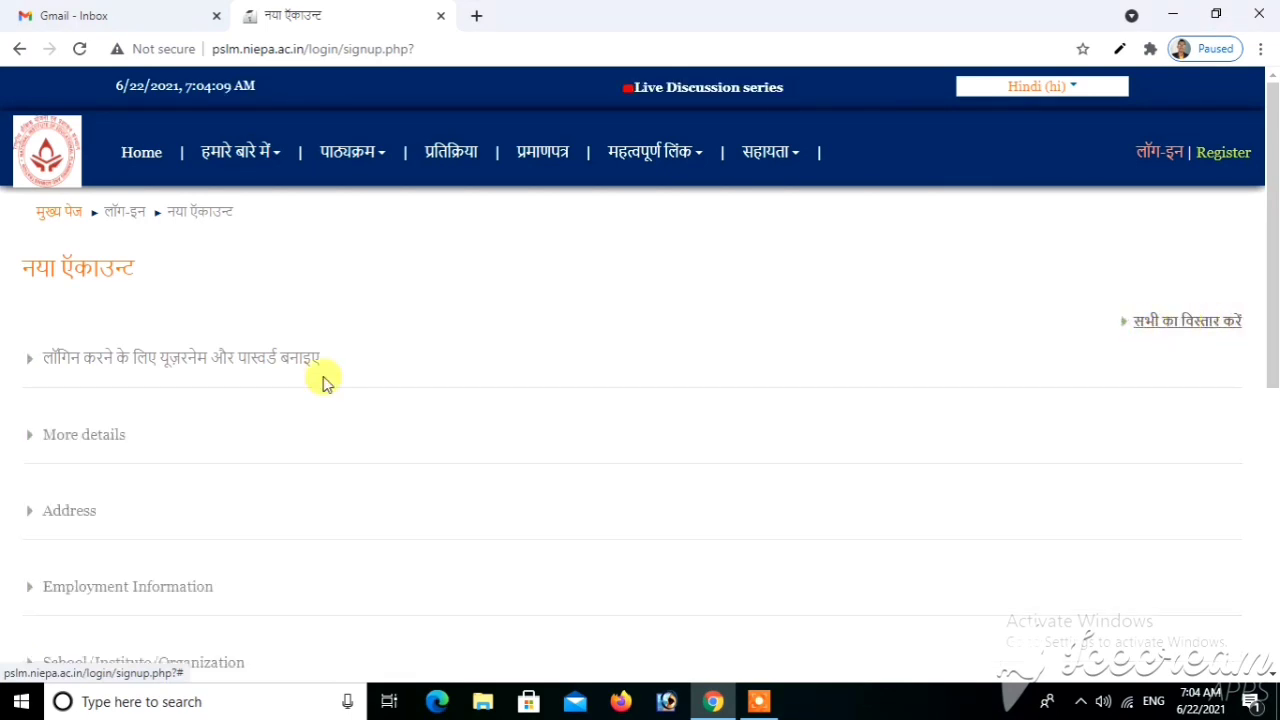
pyautogui.click(1189, 330)
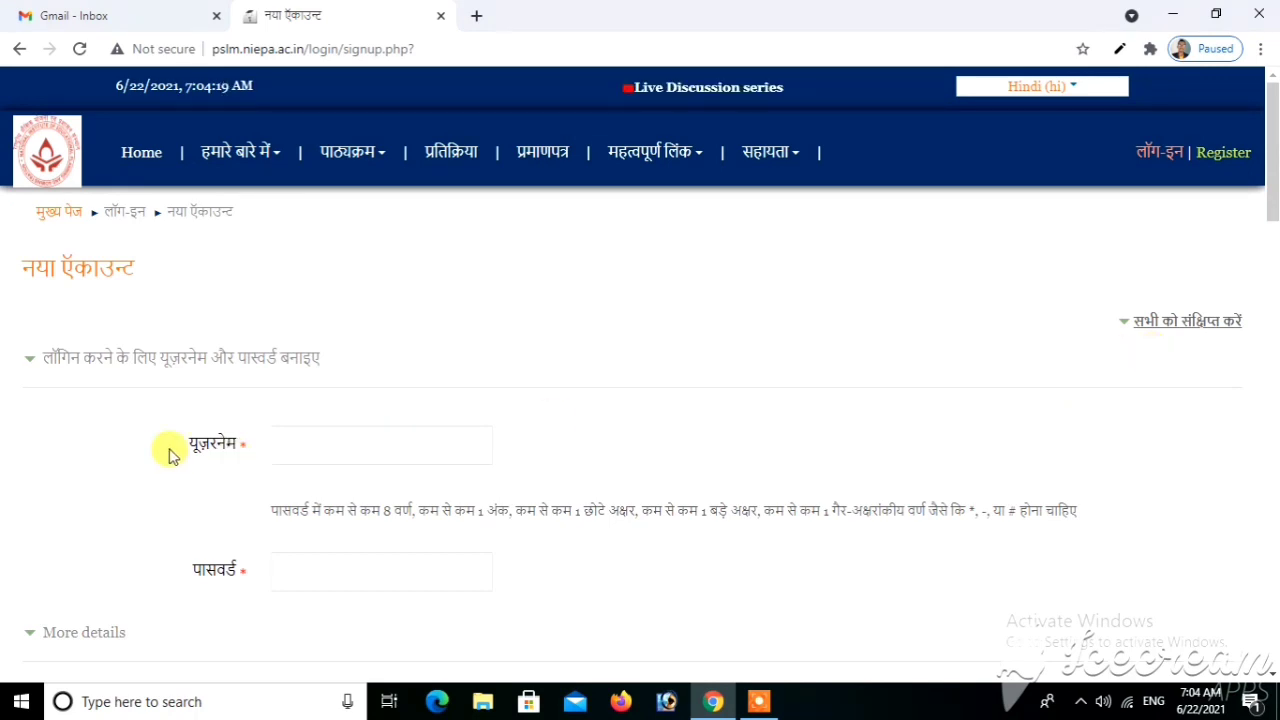
pyautogui.click(320, 448)
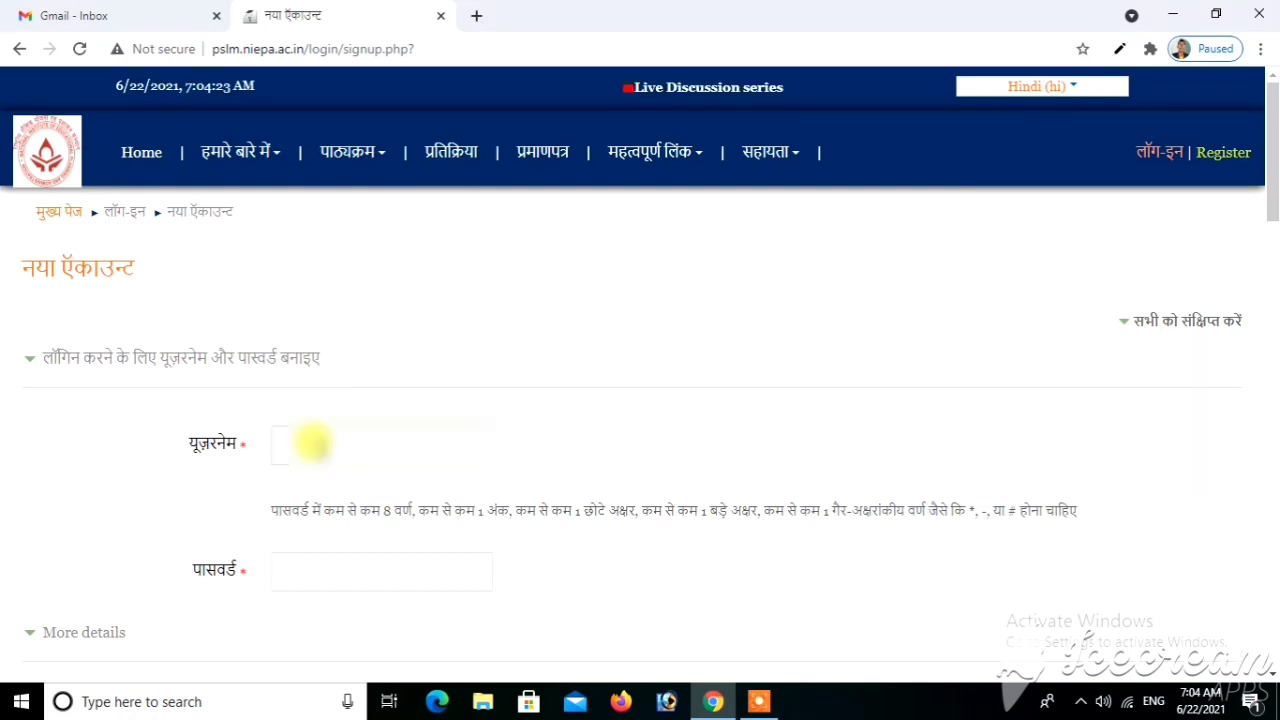
pyautogui.write('cha')
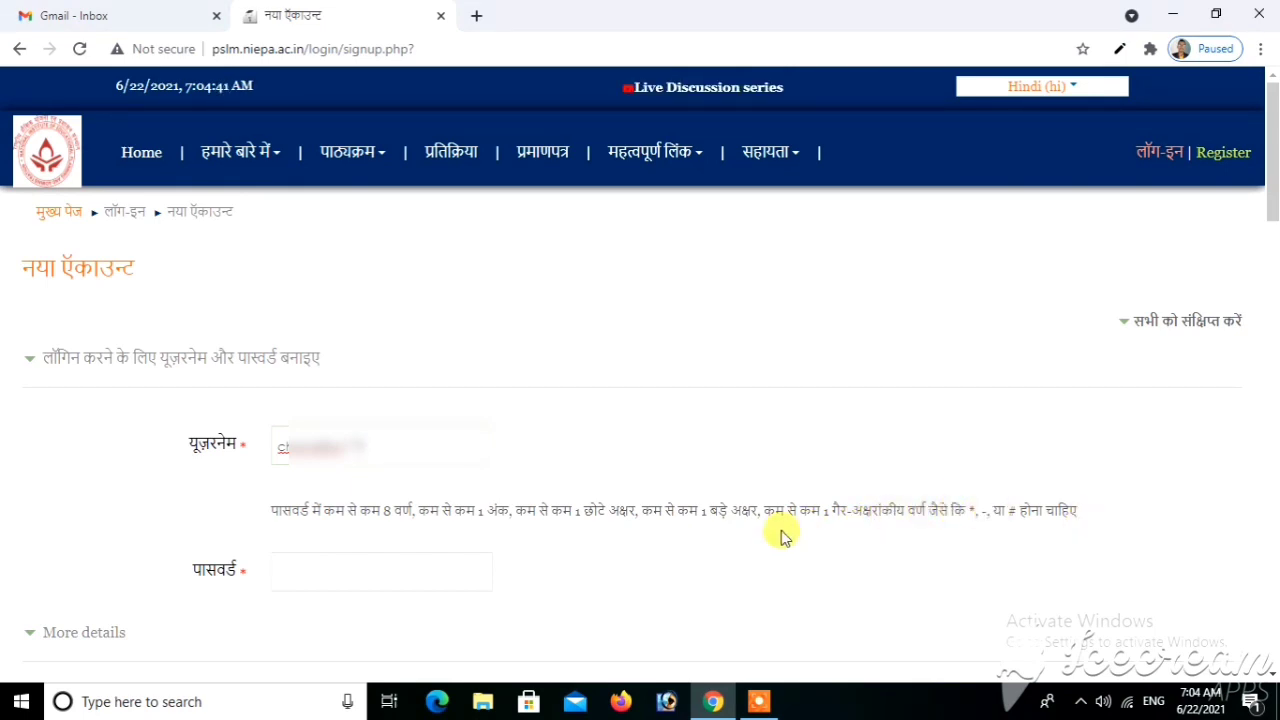
pyautogui.click(294, 565)
pyautogui.write('***********')
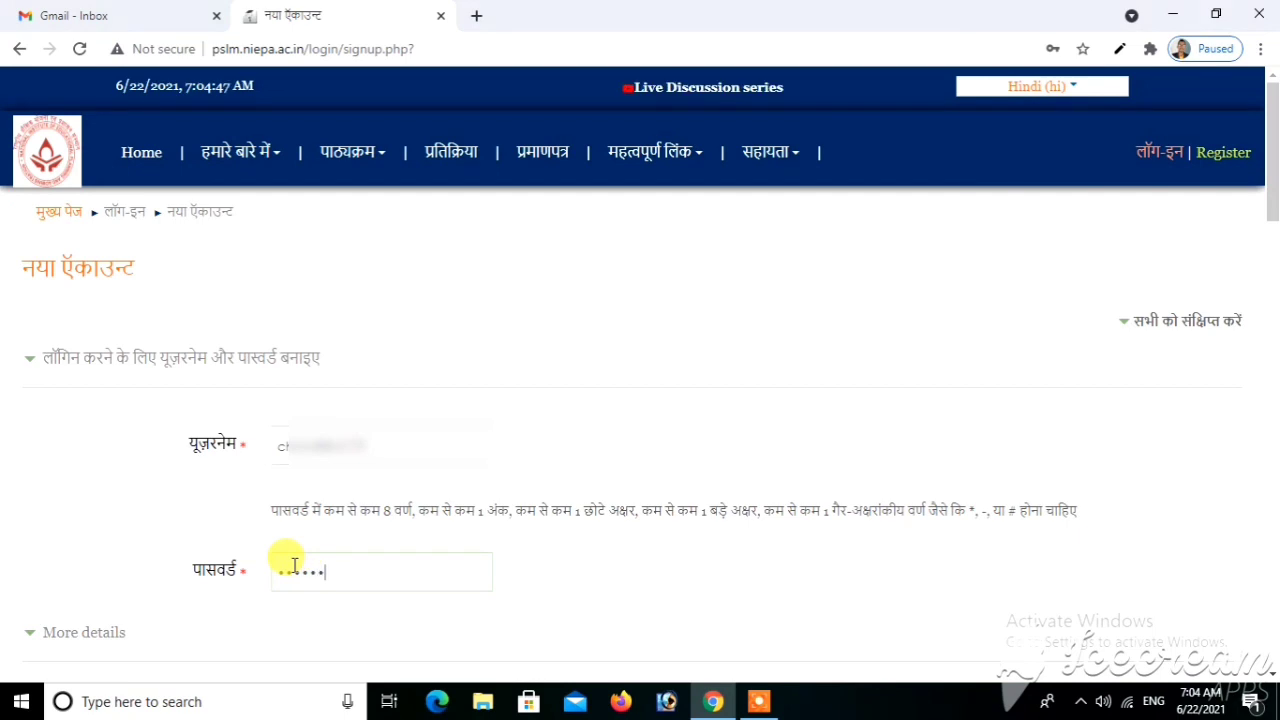
pyautogui.write('***')
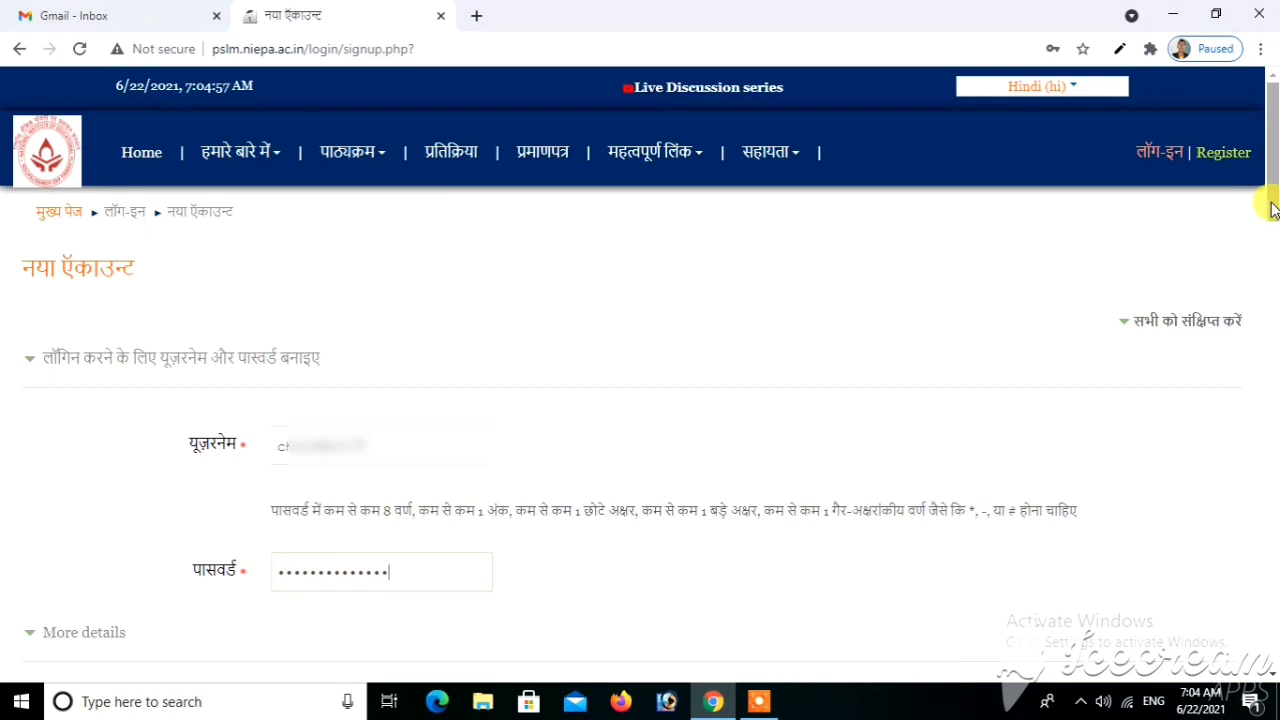
pyautogui.moveTo(1272, 208); pyautogui.dragTo(1271, 292)
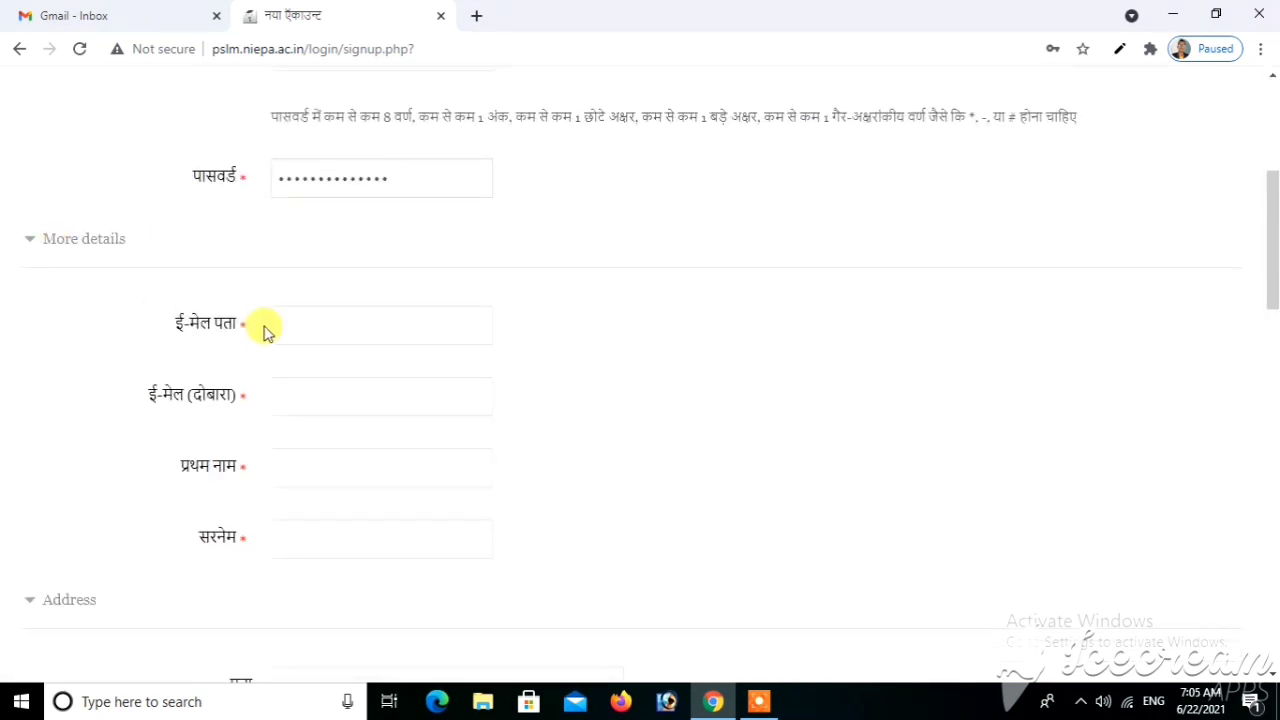
# Fill in the e-mail address in both e-mail fields, then the first name and surname
pyautogui.click(295, 323)
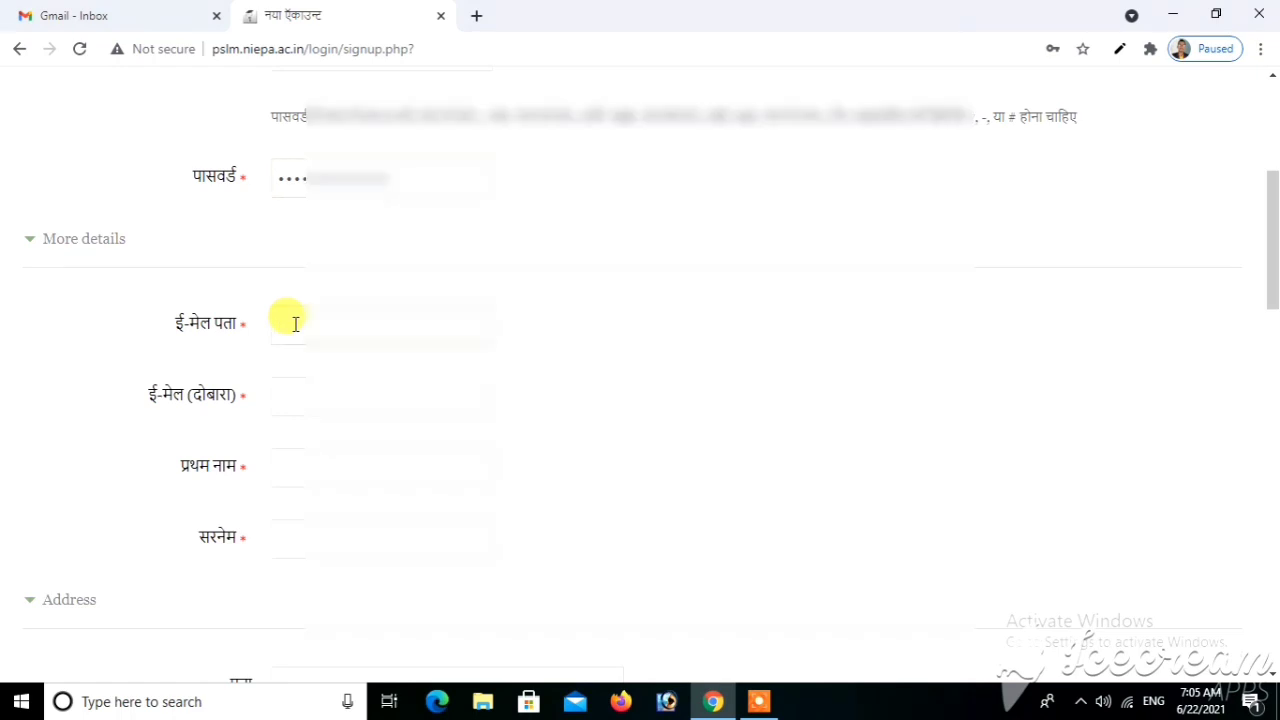
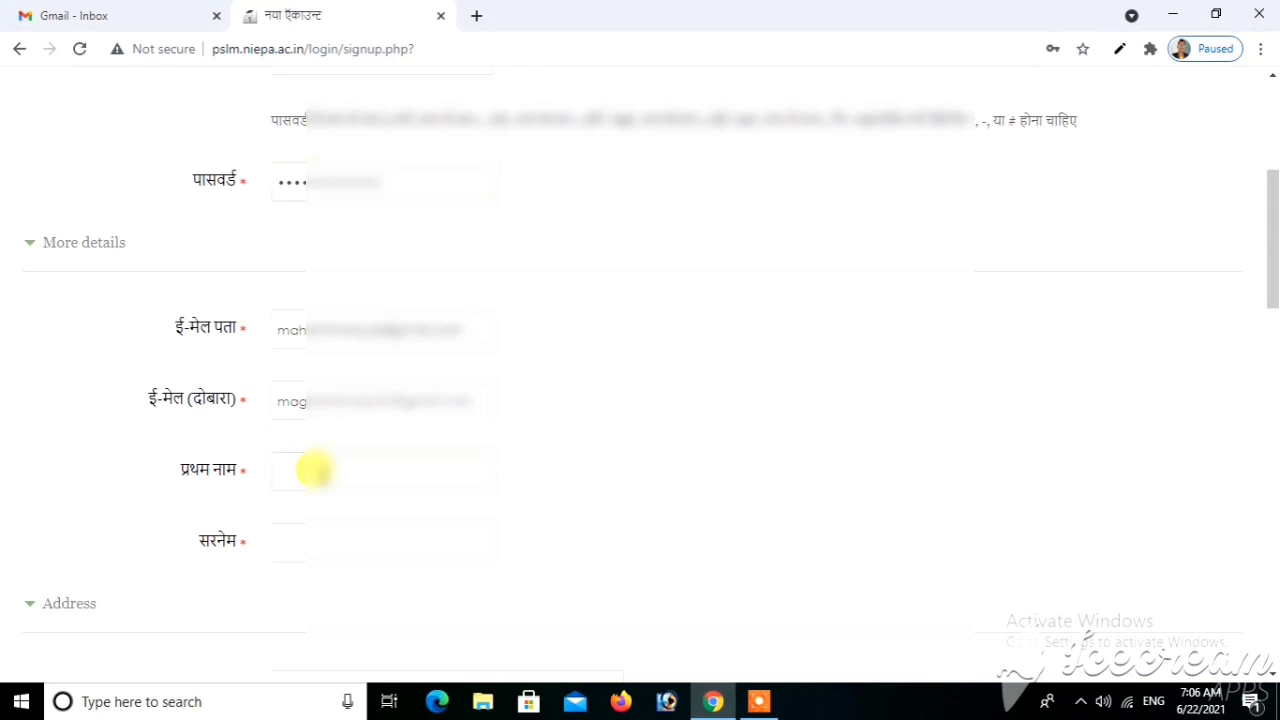
pyautogui.press('Tab')
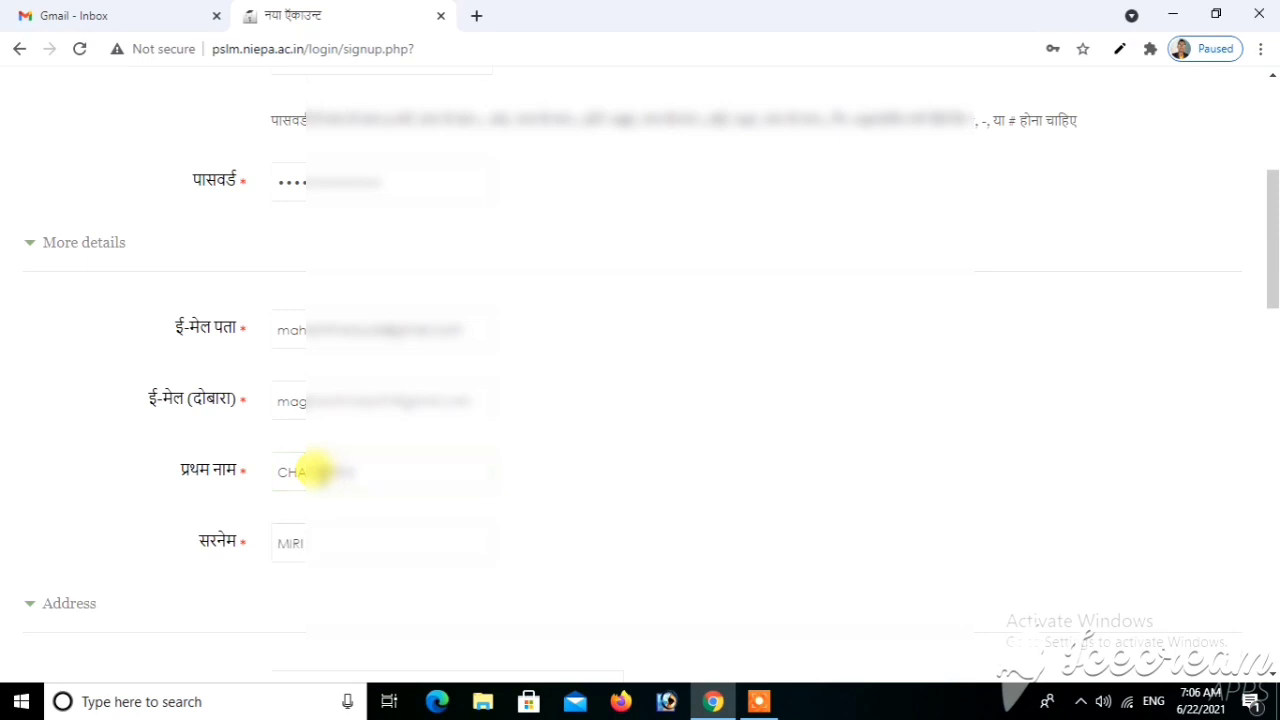
pyautogui.scroll(-4, 617, 435)
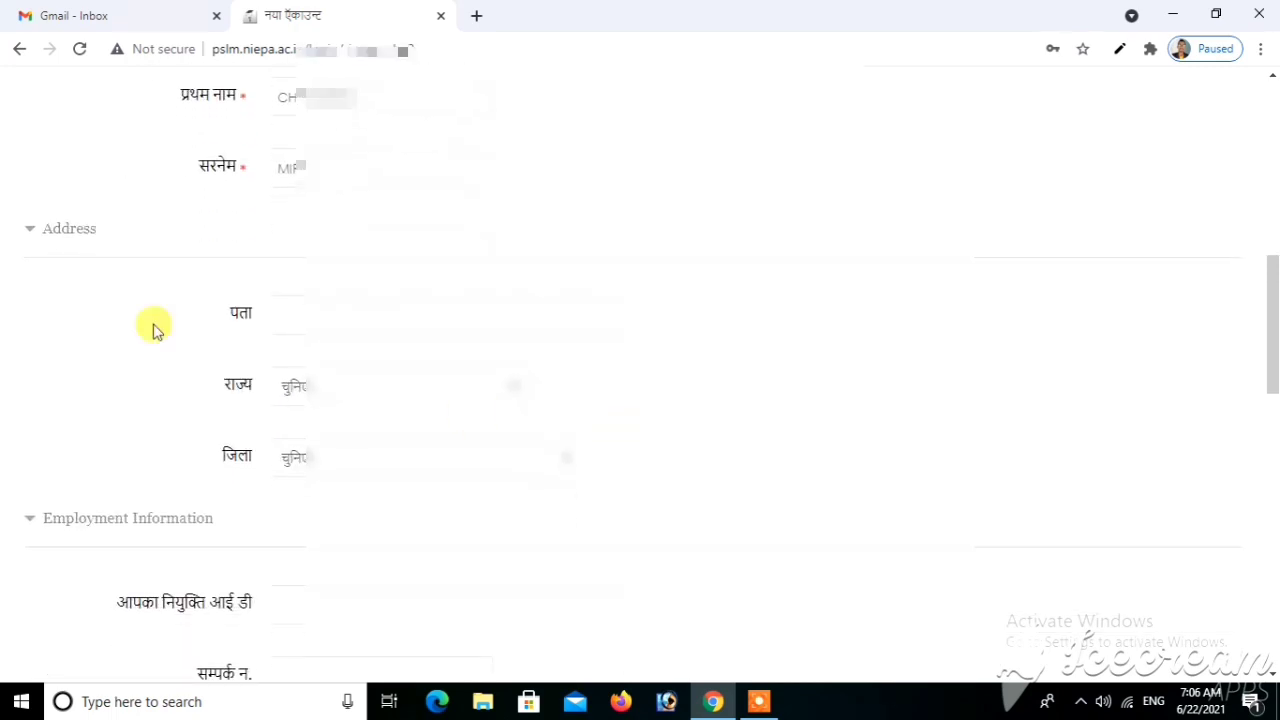
# Enter the school's postal address in the पता field, inserting 'UNNAT PRIMARY' after GOVT
pyautogui.click(300, 318)
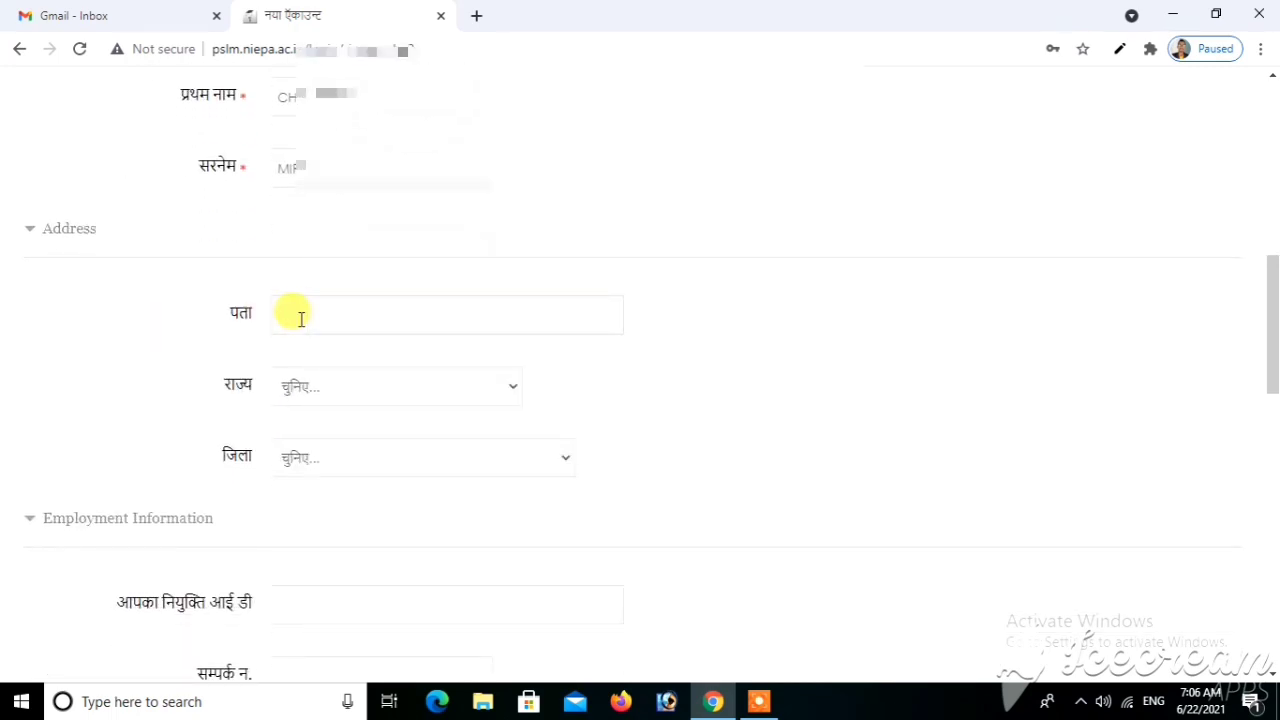
pyautogui.write('GOVT PRIMARY SC')
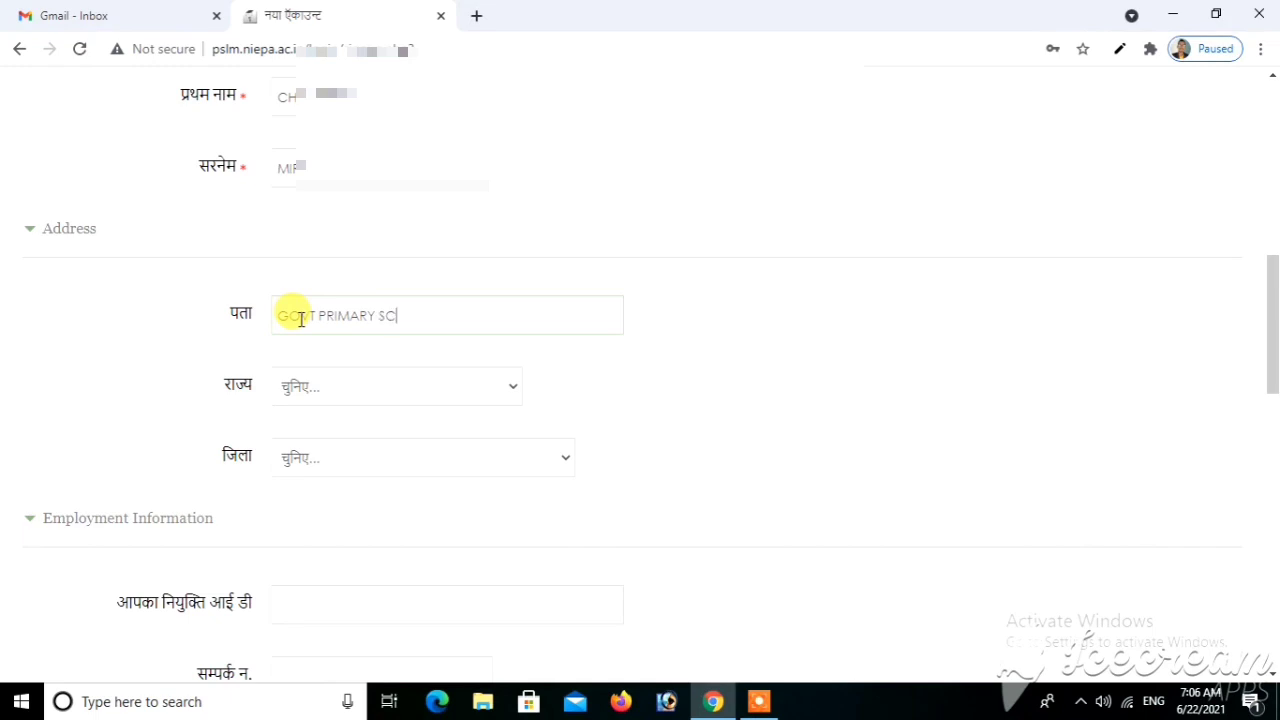
pyautogui.write('HOOL DHANUHARPA')
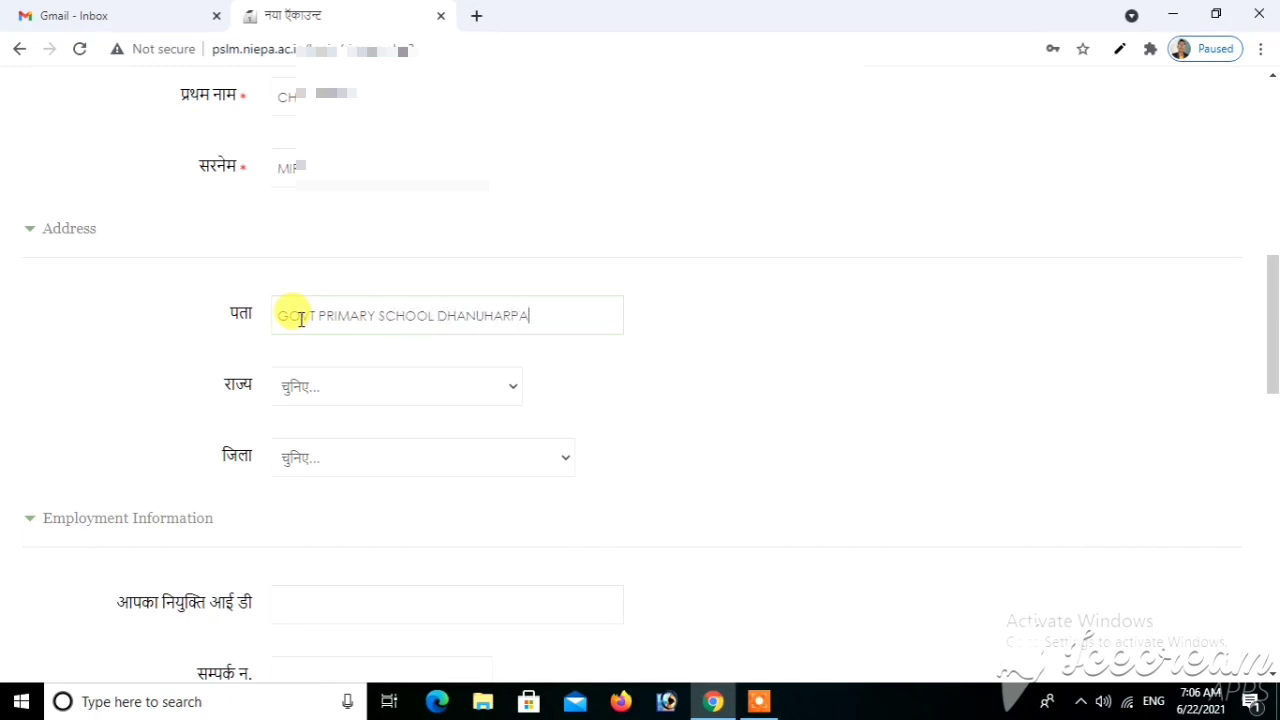
pyautogui.write('RA KUKDA')
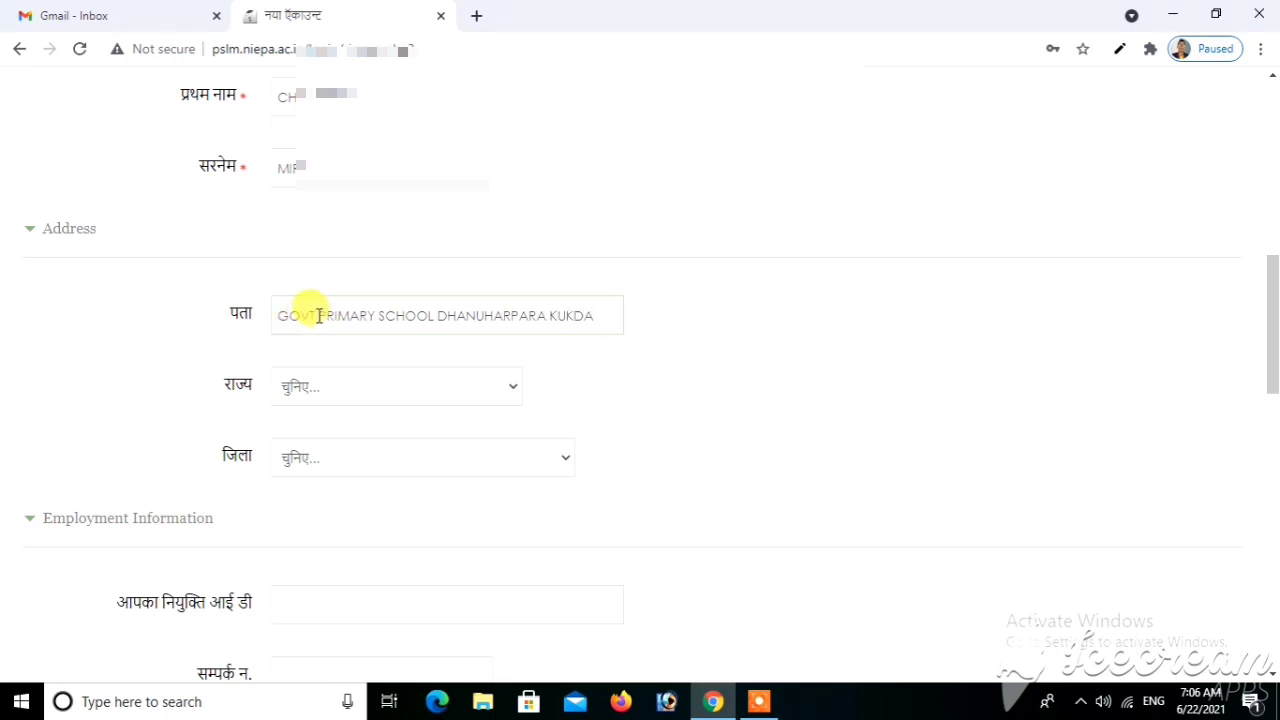
pyautogui.click(318, 316)
pyautogui.write('UNNAT PRIMARY')
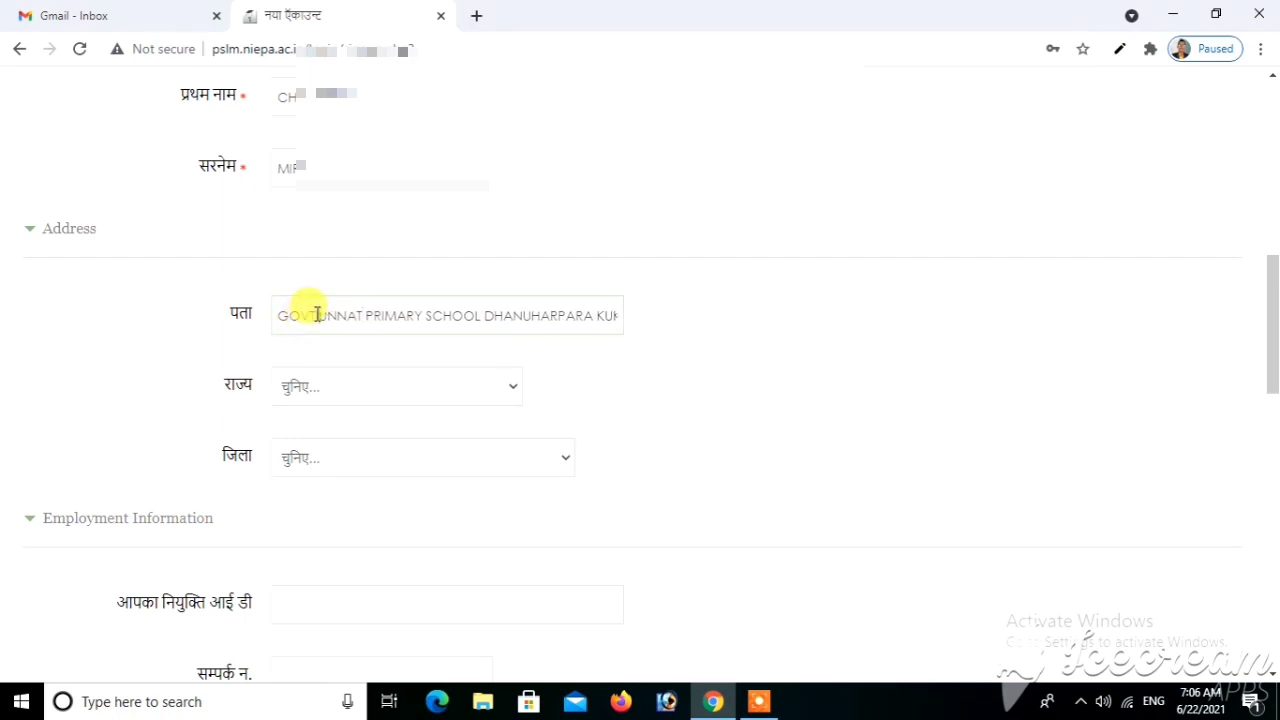
# Set the state to Chhattisgarh and the district to Bilaspur
pyautogui.click(313, 393)
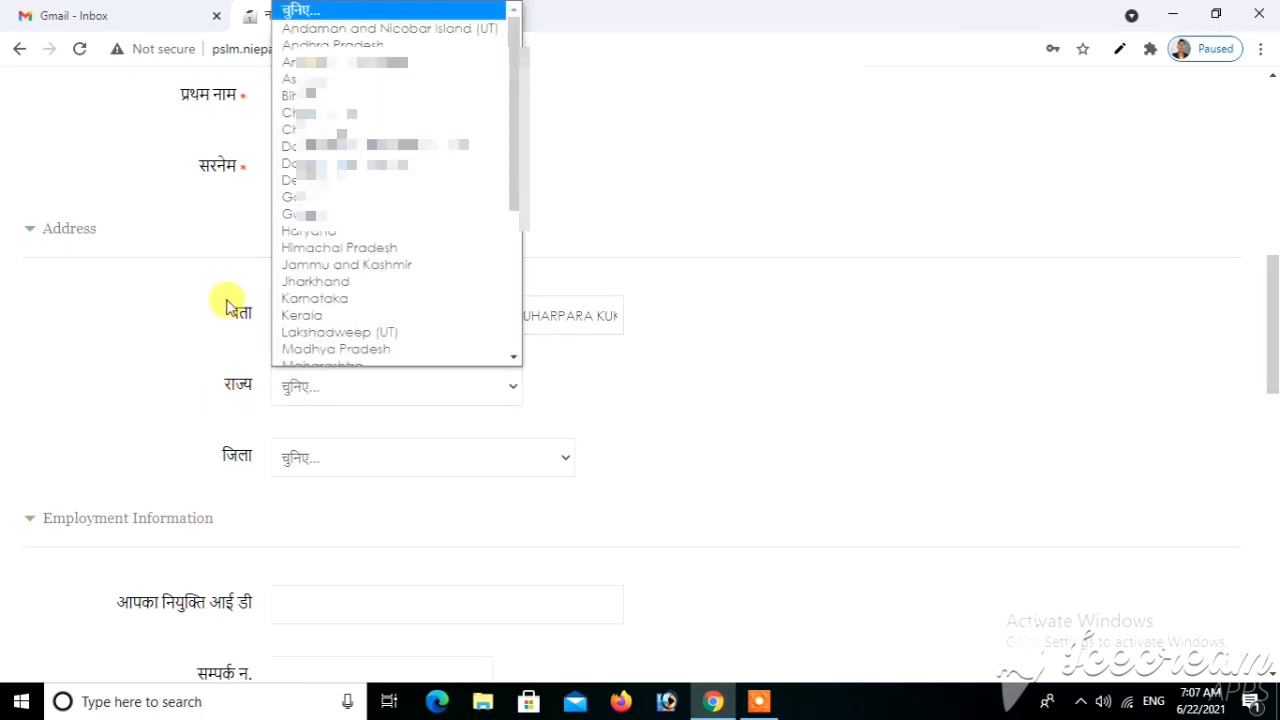
pyautogui.click(331, 121)
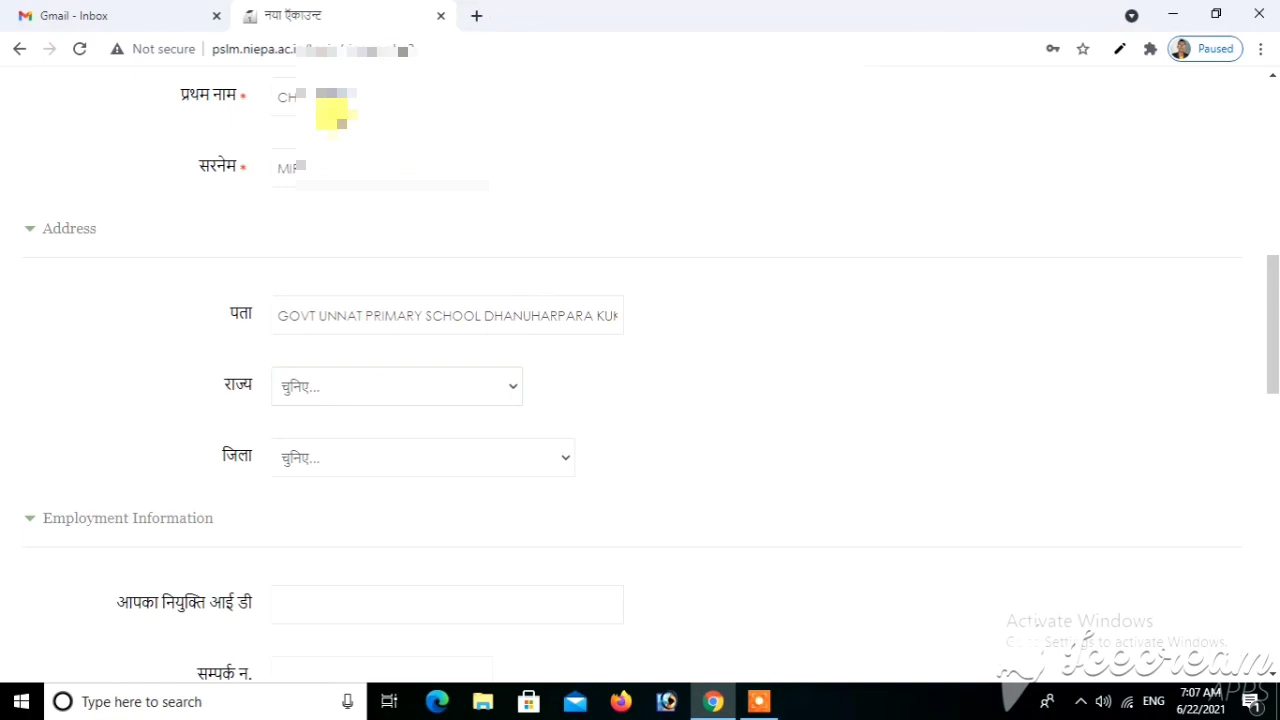
pyautogui.click(341, 472)
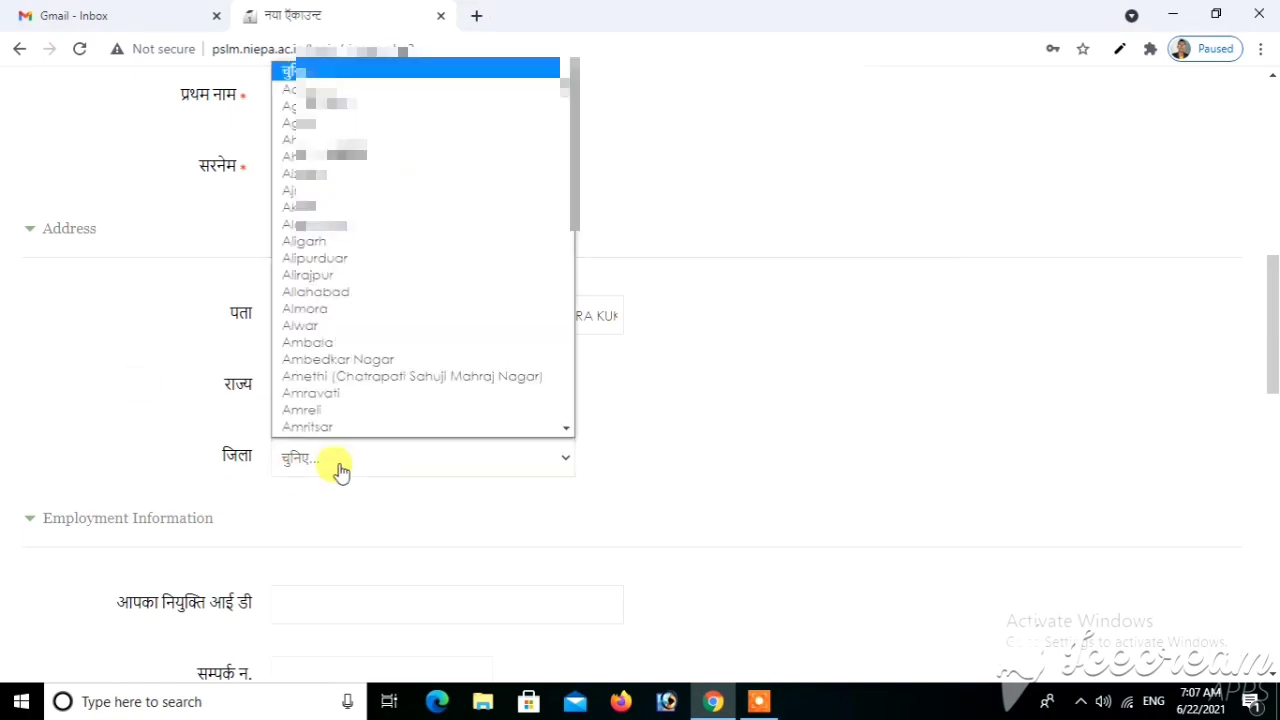
pyautogui.click(341, 472)
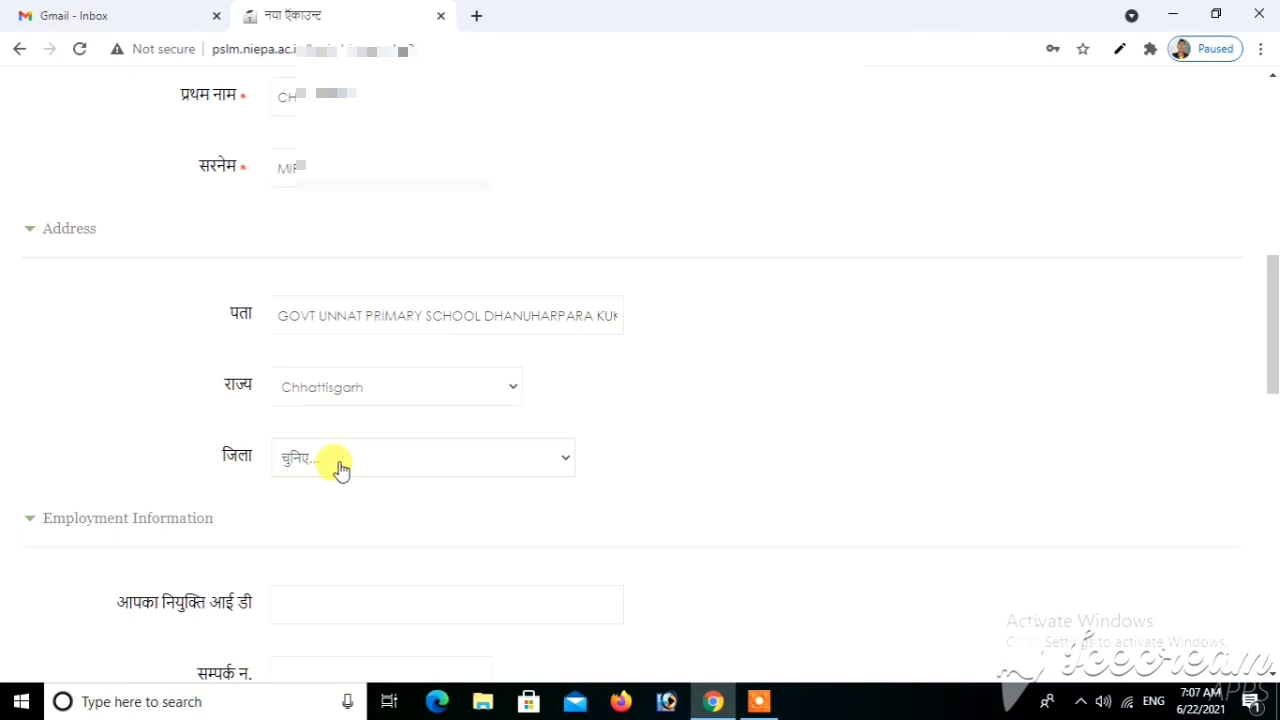
pyautogui.click(341, 472)
pyautogui.click(40, 374)
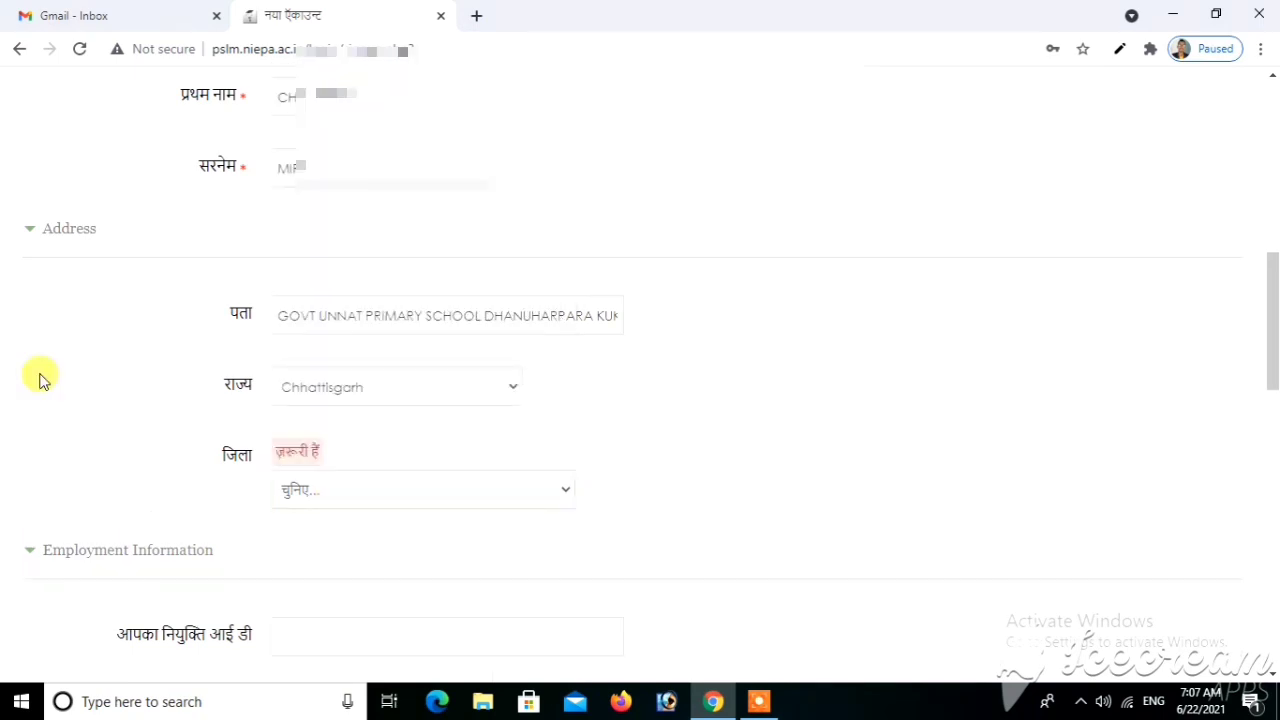
pyautogui.click(340, 494)
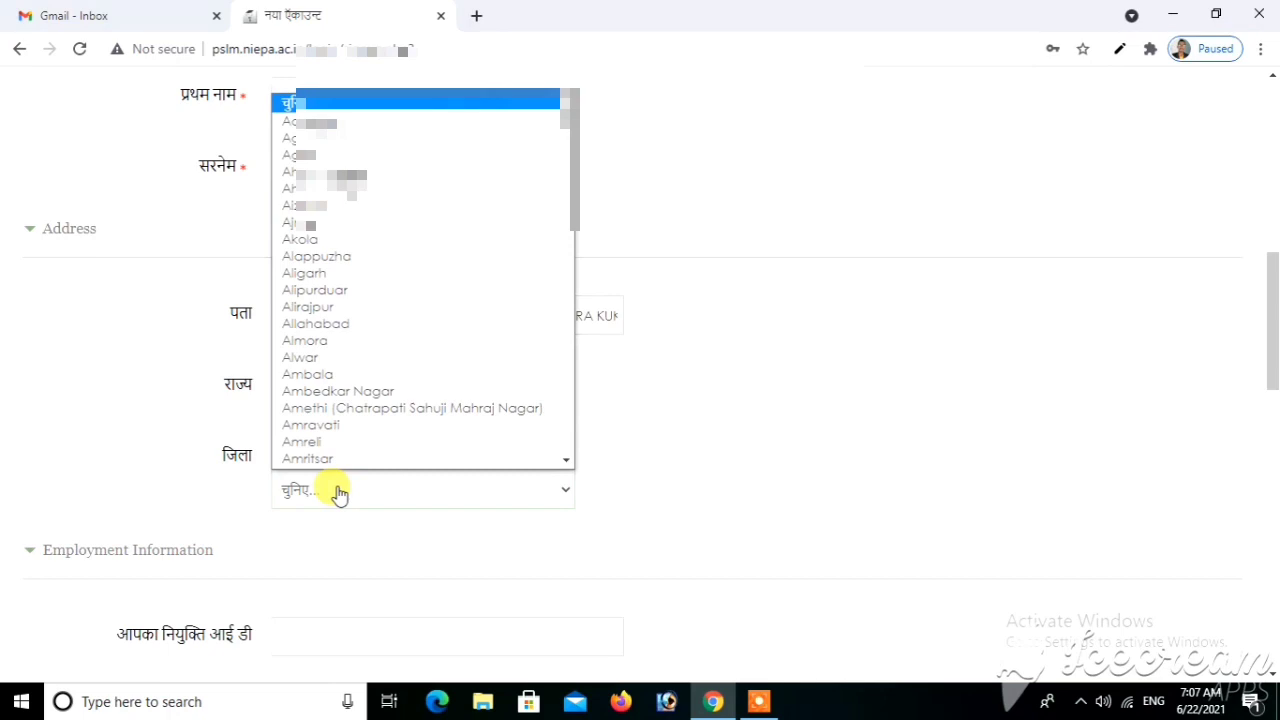
pyautogui.write('bil')
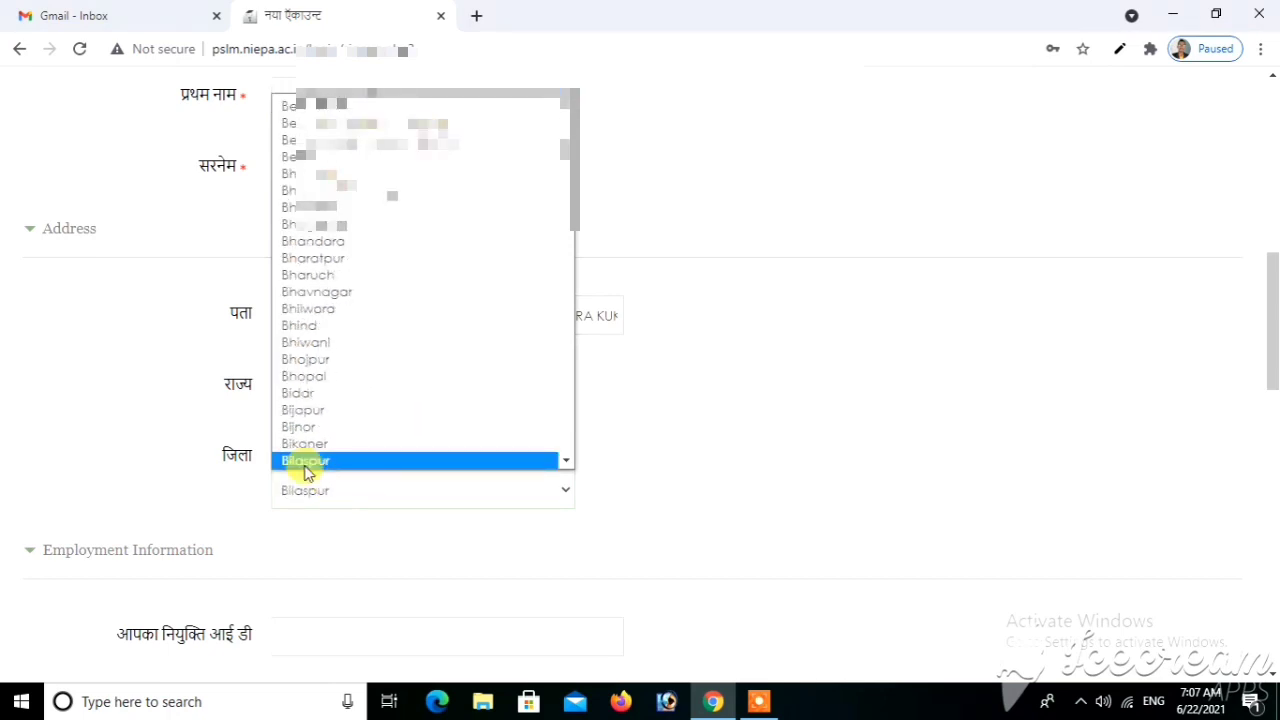
pyautogui.click(306, 465)
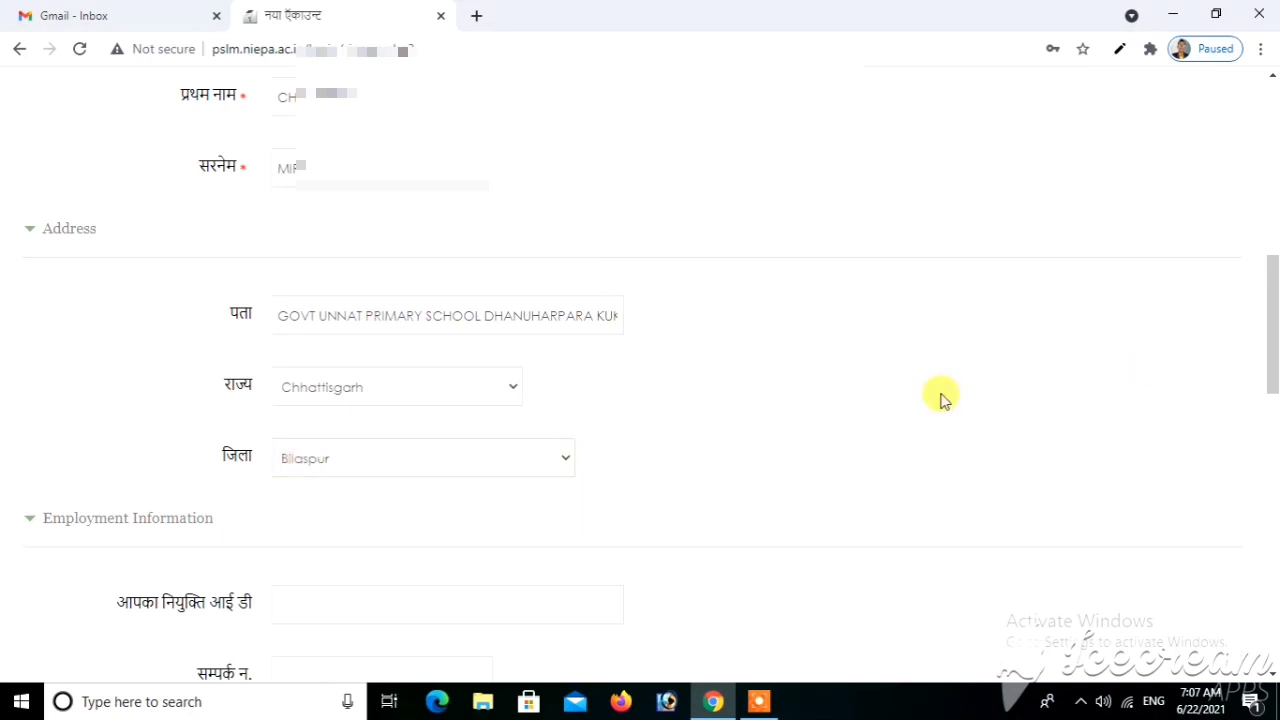
# Begin entering the appointment ID under Employment Information
pyautogui.scroll(-3, 940, 398)
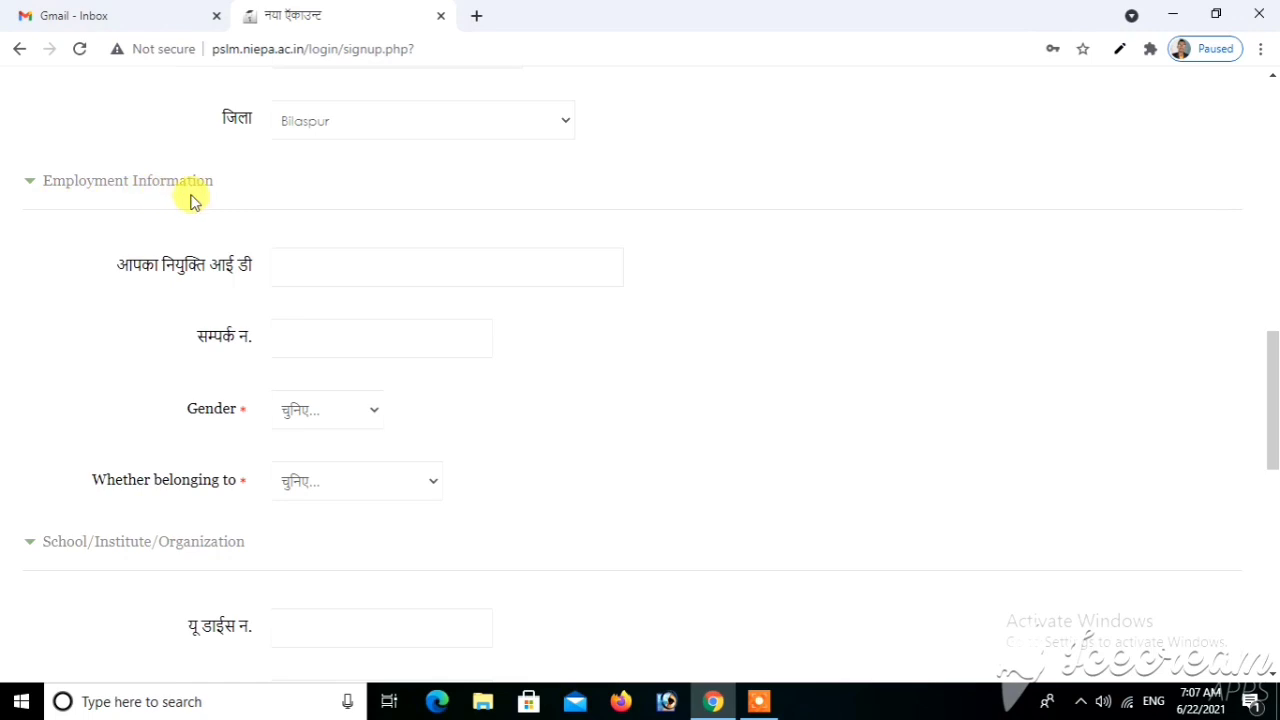
pyautogui.click(307, 266)
pyautogui.write('d72')
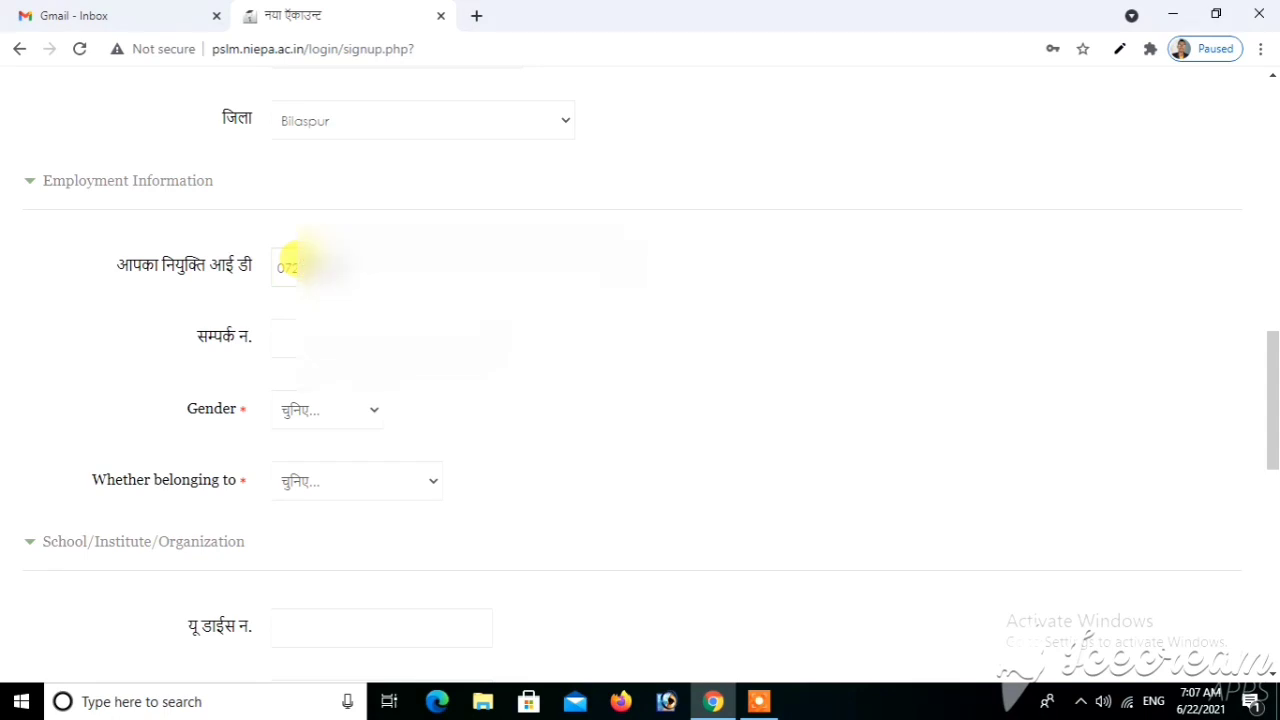
# Enter the contact number, choose Female as gender and Women as category
pyautogui.click(287, 330)
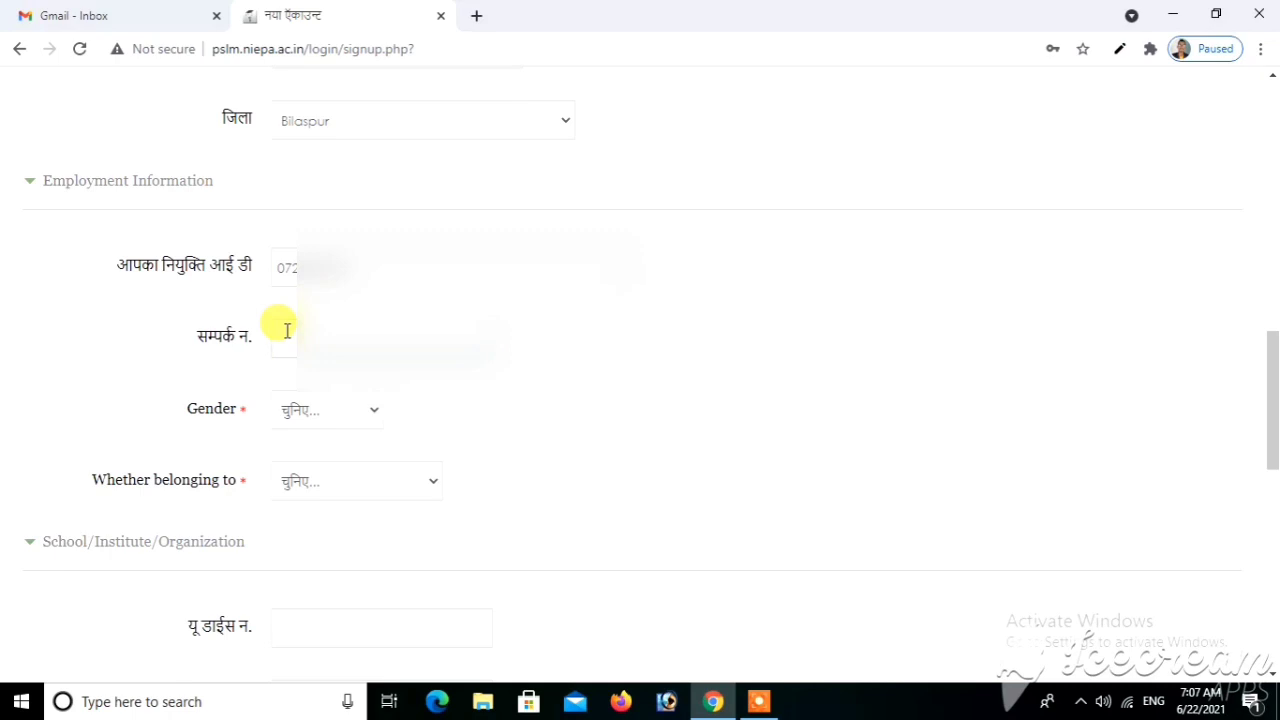
pyautogui.write('888')
pyautogui.click(334, 421)
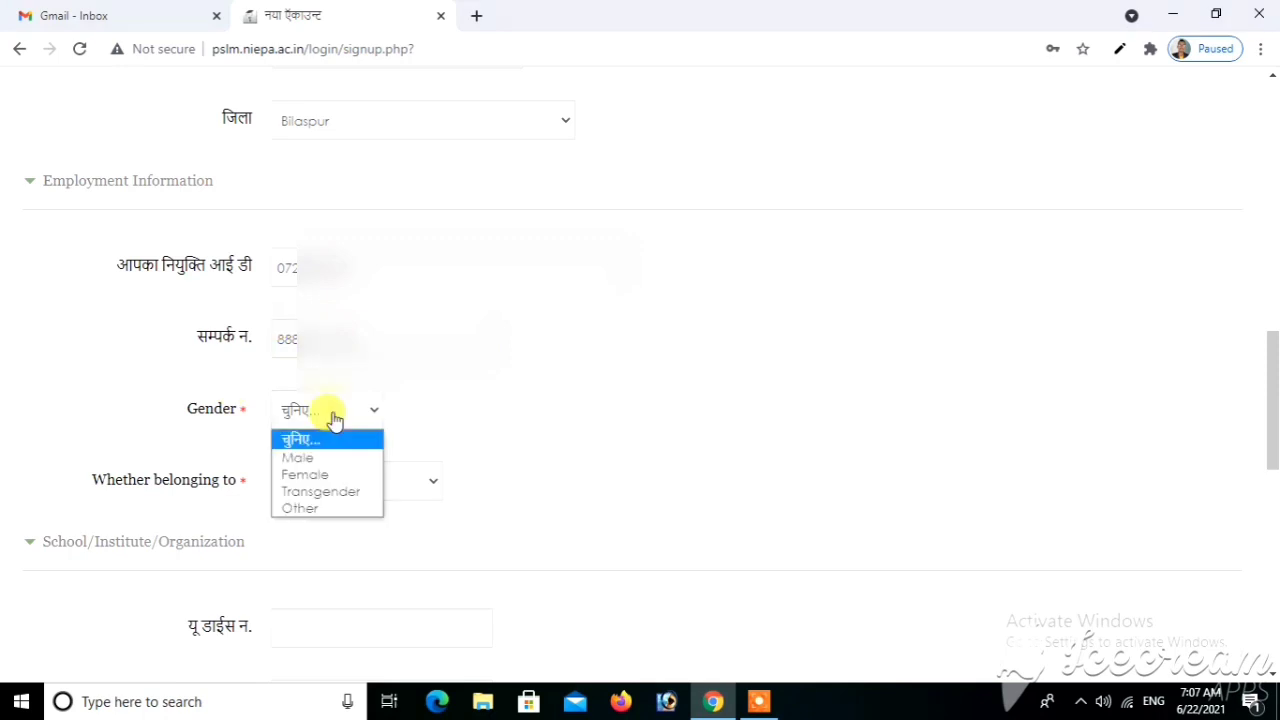
pyautogui.click(314, 480)
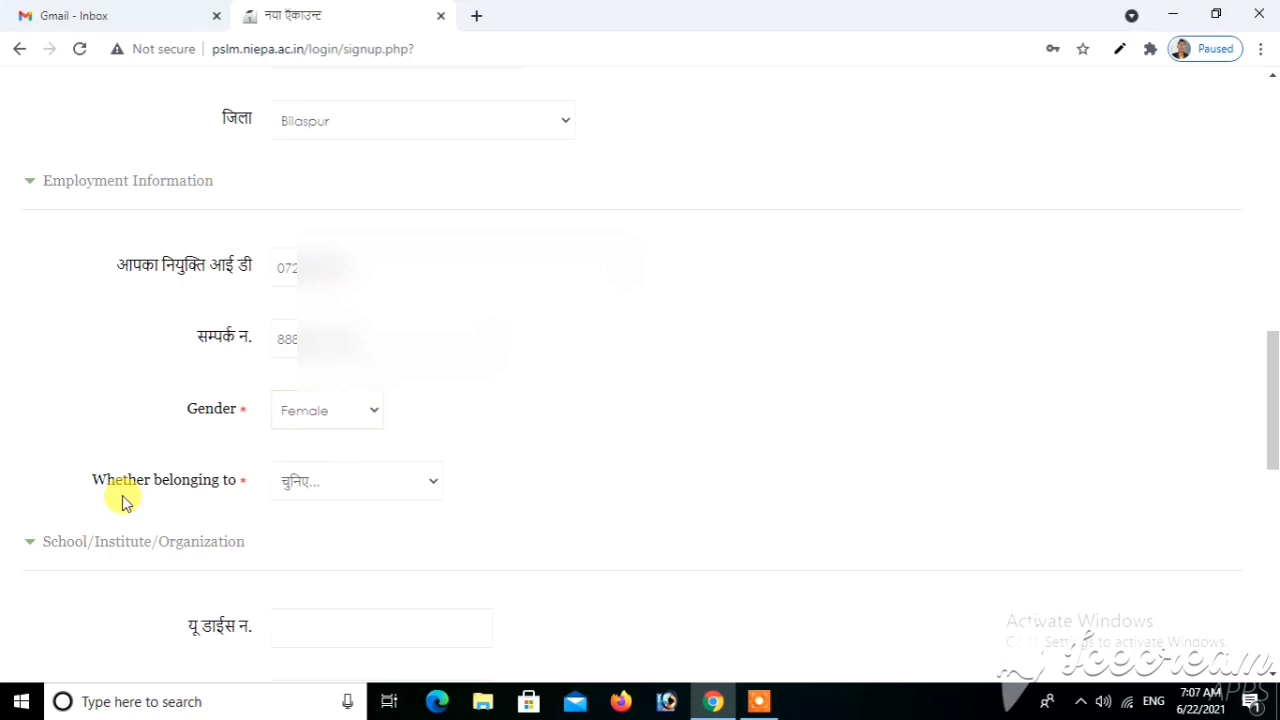
pyautogui.click(327, 501)
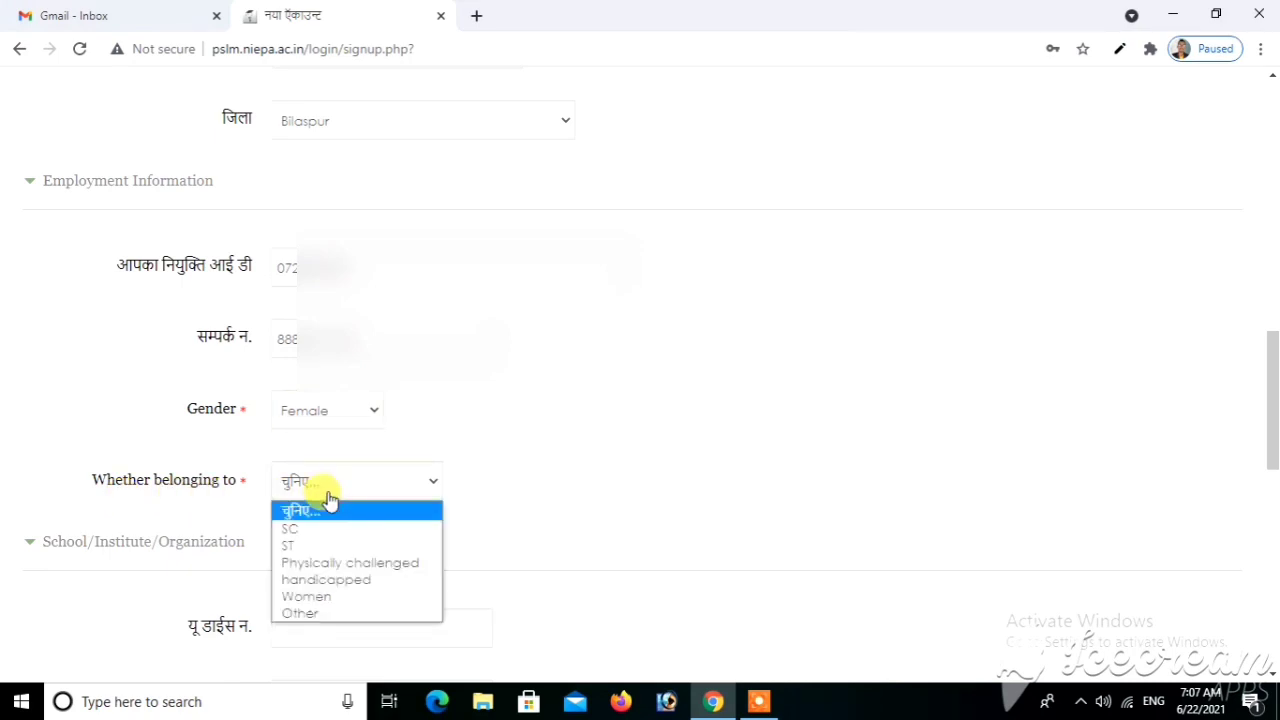
pyautogui.click(311, 597)
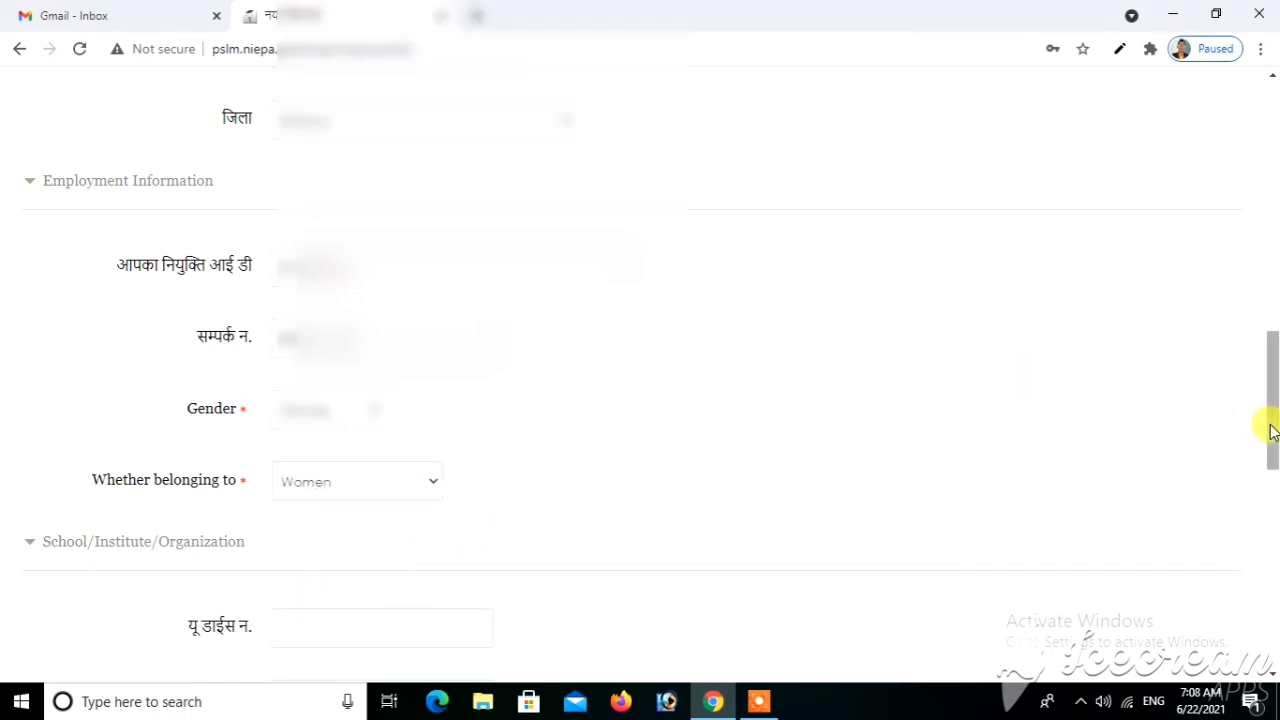
pyautogui.moveTo(1270, 430); pyautogui.dragTo(1272, 482)
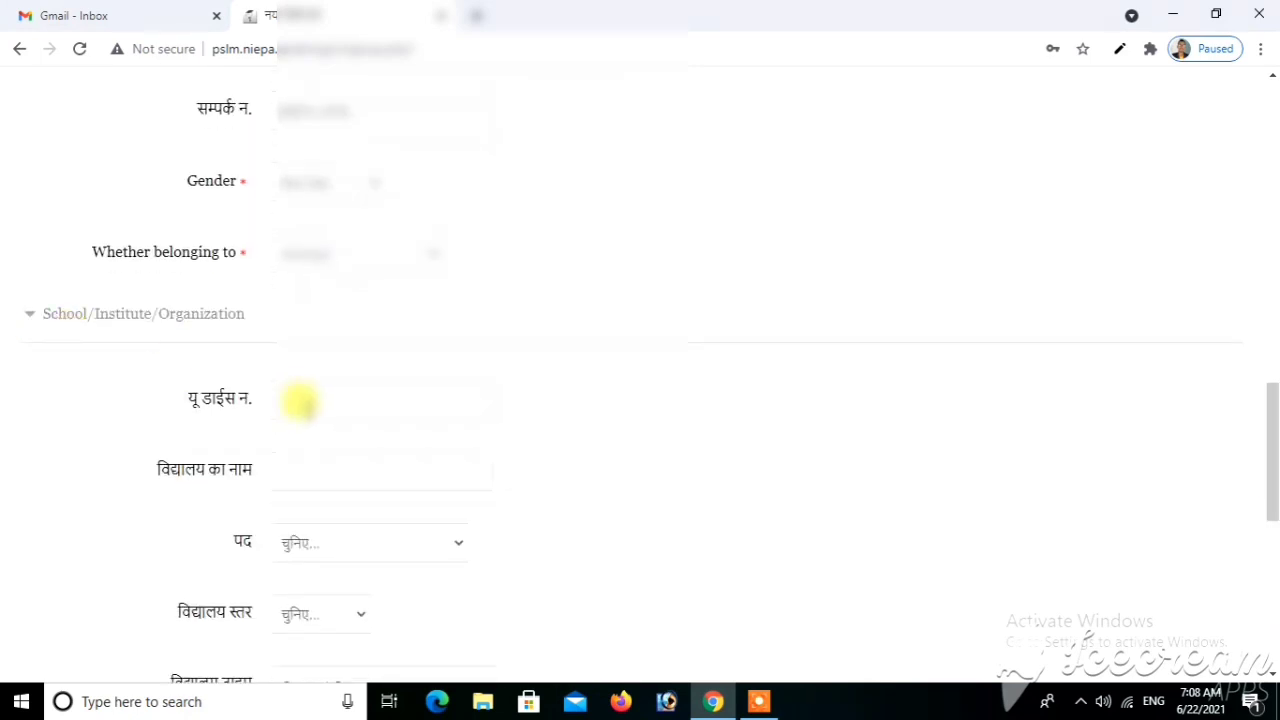
# Enter the school's U-DISE number and the school name
pyautogui.click(300, 402)
pyautogui.write('12')
pyautogui.press('BackSpace')
pyautogui.press('BackSpace')
pyautogui.write('093425')
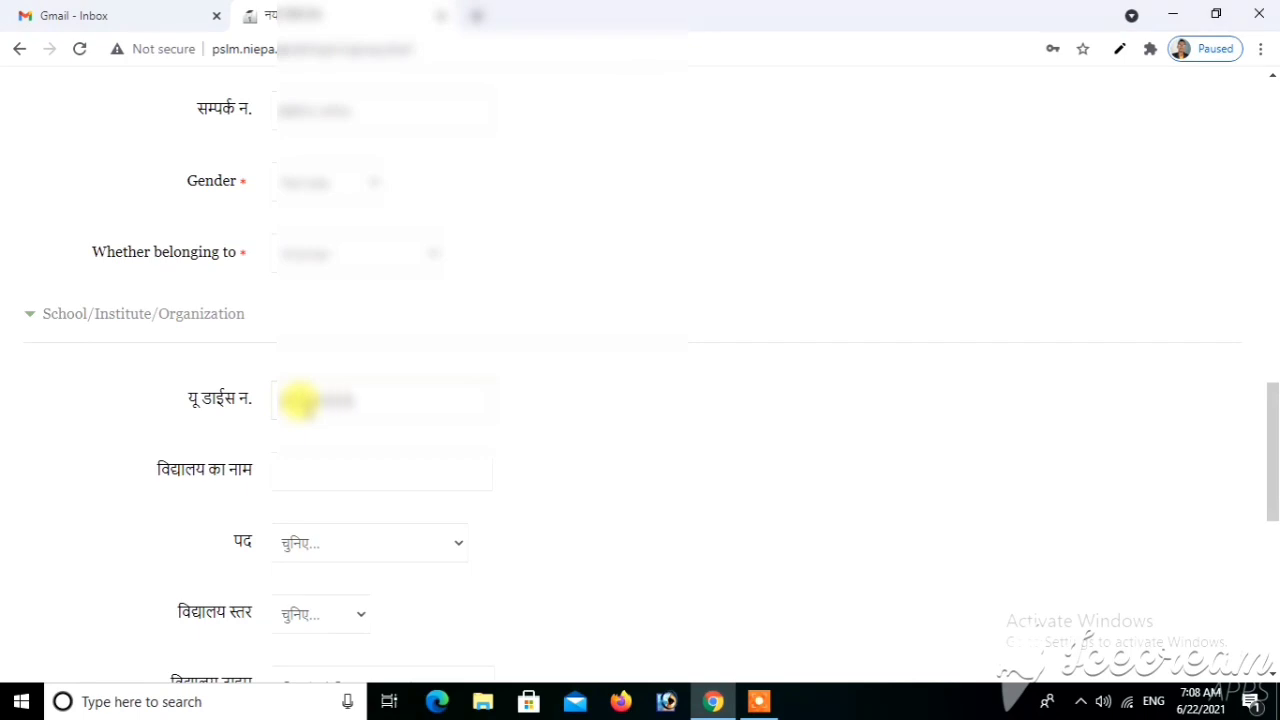
pyautogui.click(318, 478)
pyautogui.write('GO')
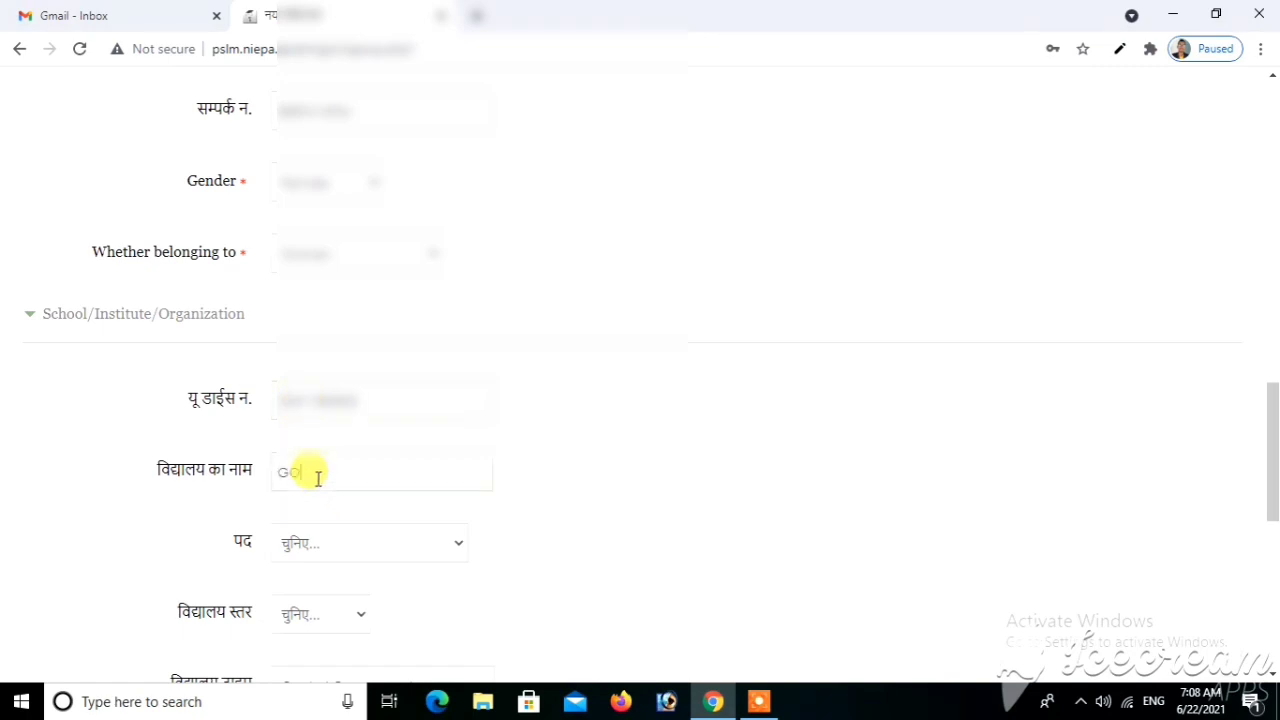
pyautogui.write('VT UNNAT PRIMARY SCHOO')
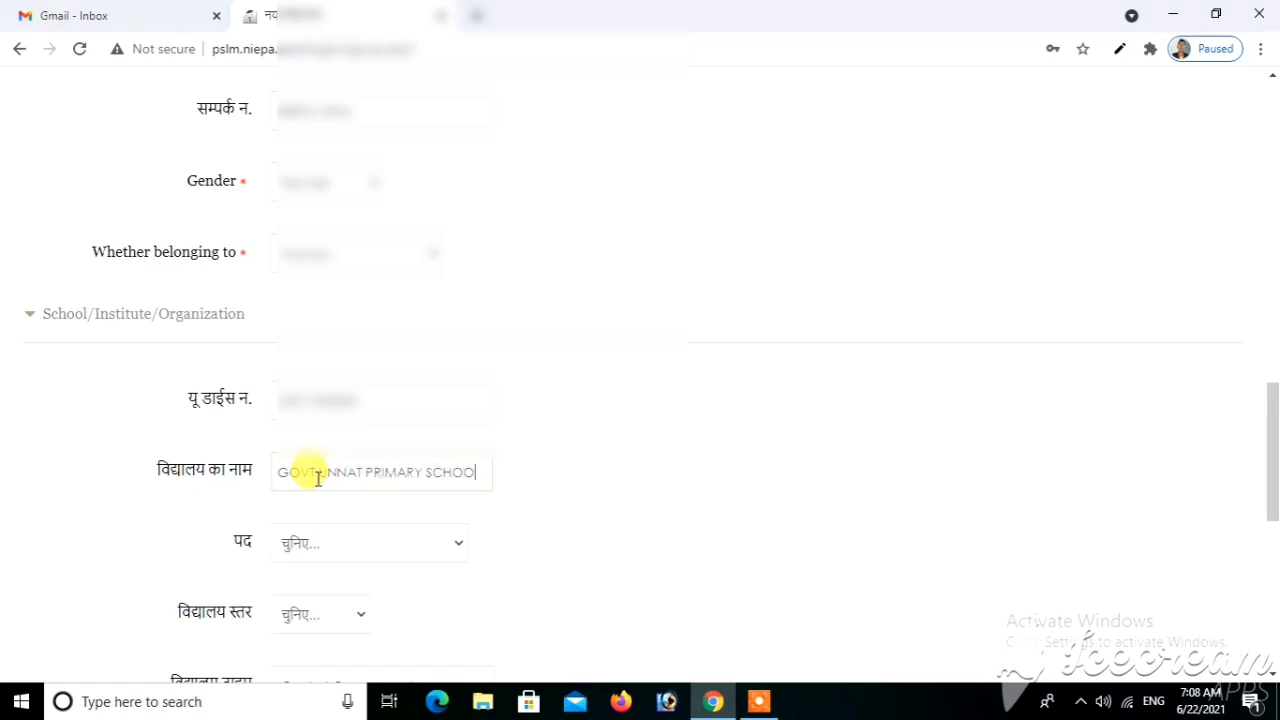
pyautogui.write('L DHAN')
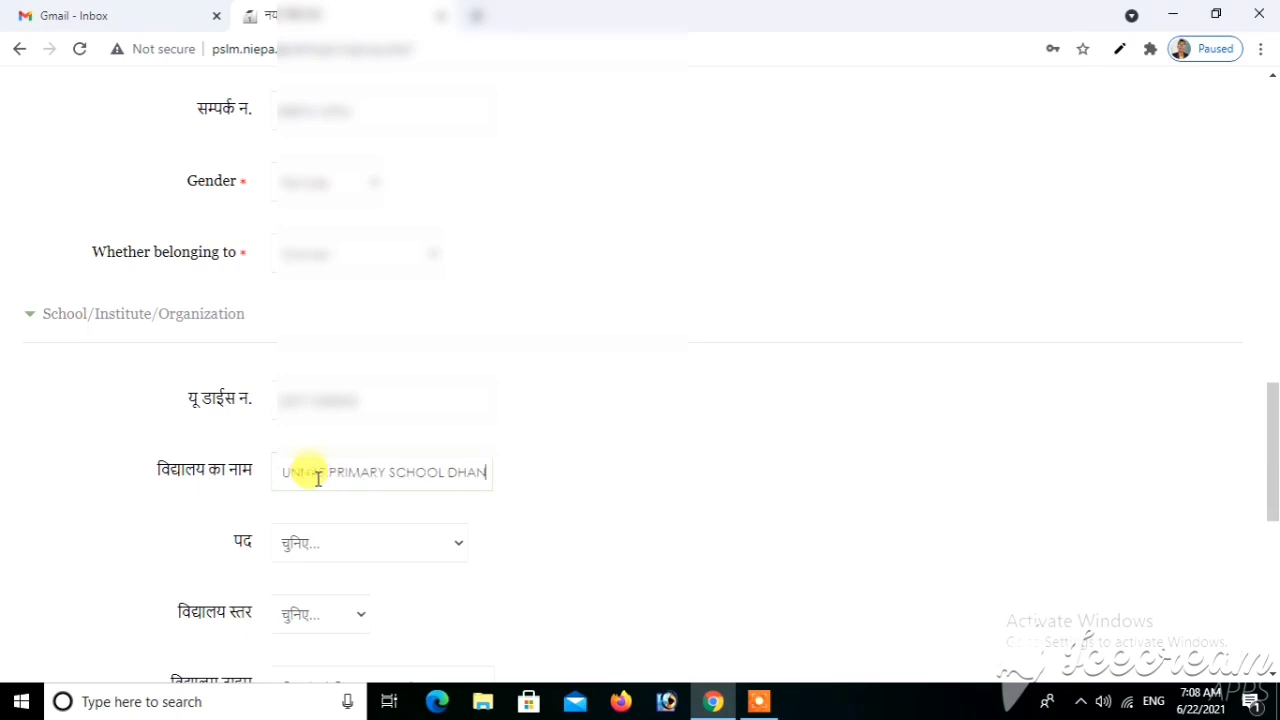
pyautogui.write('UHARPAR')
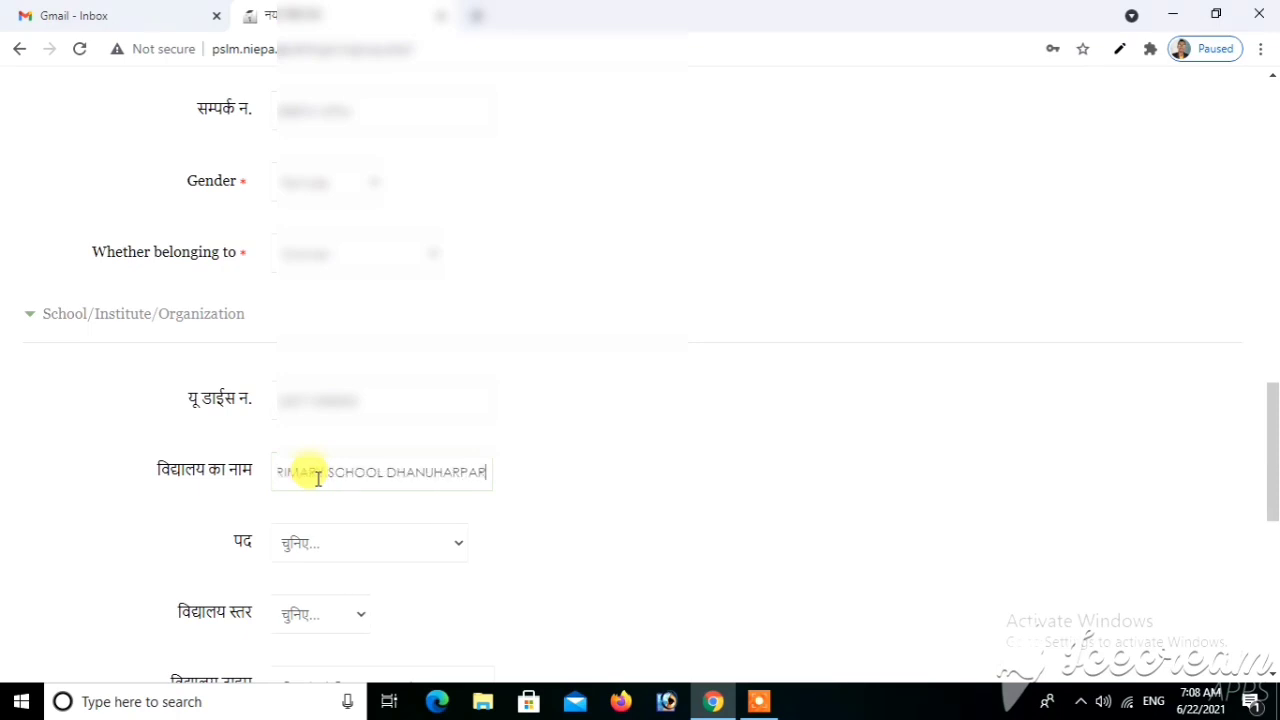
pyautogui.write('A KUKDA')
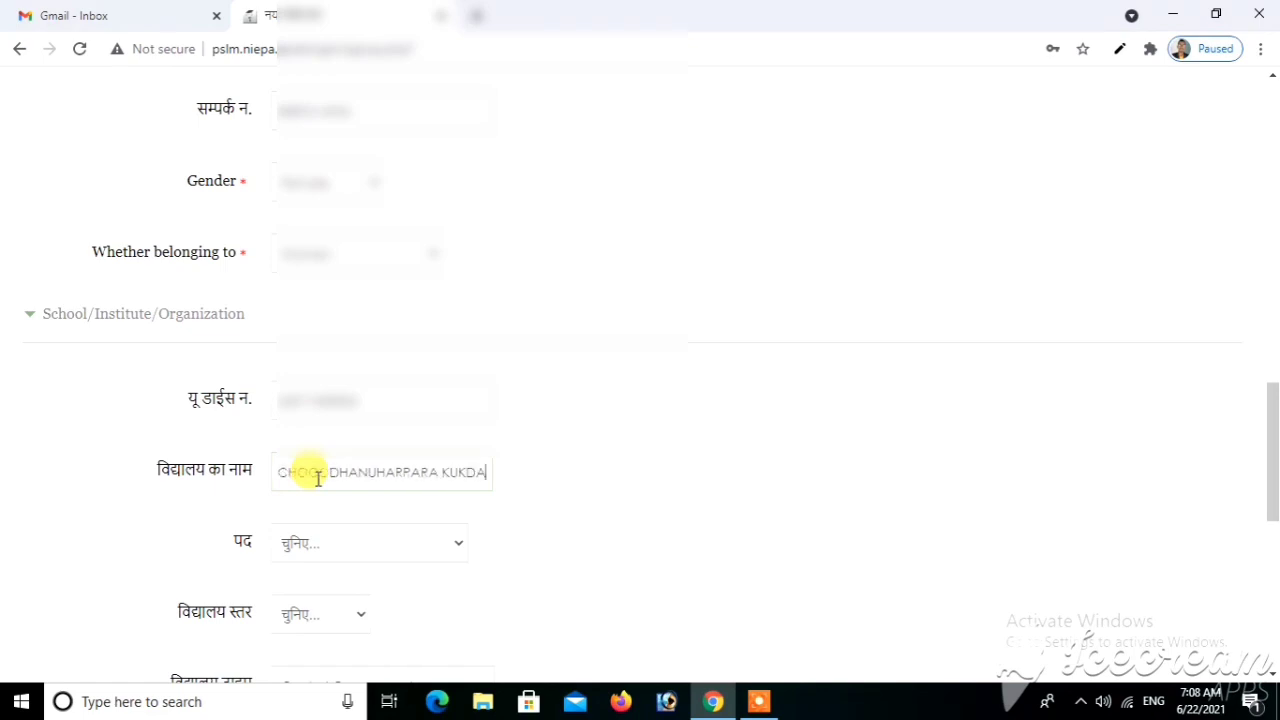
# Set the post to Head Teacher (Incharge) and the school level to 1 to 5
pyautogui.click(337, 534)
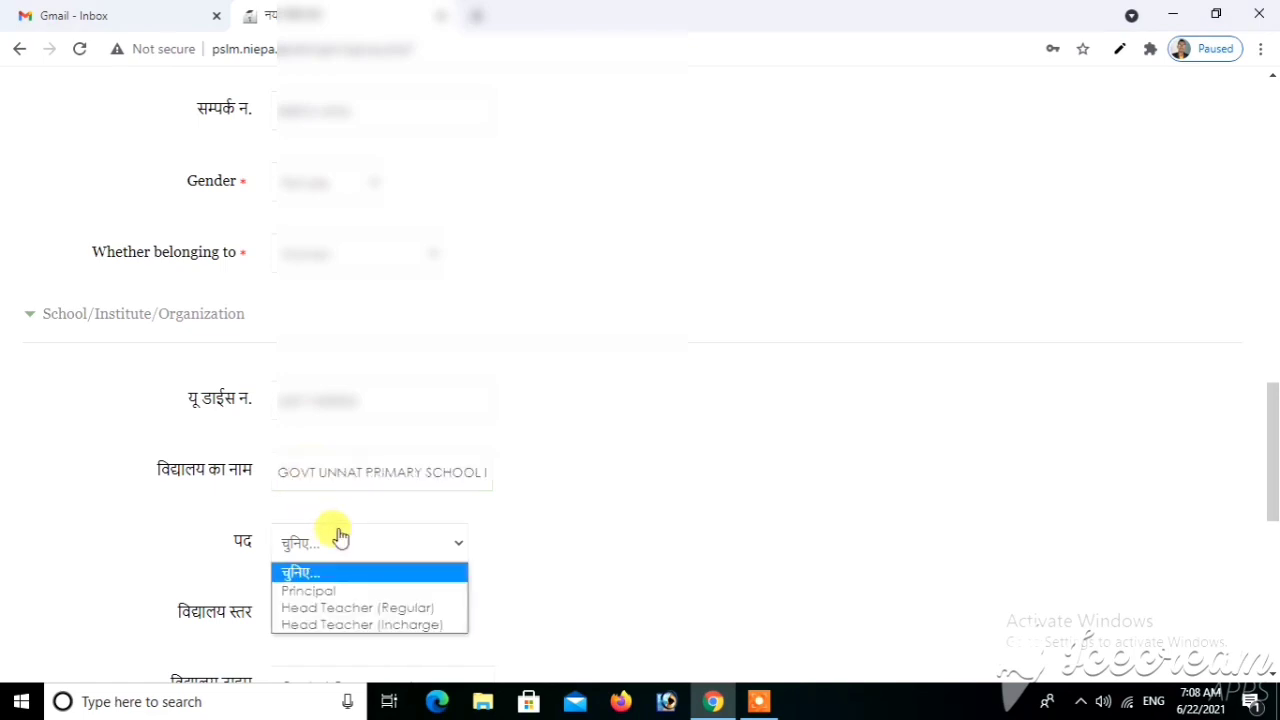
pyautogui.click(337, 626)
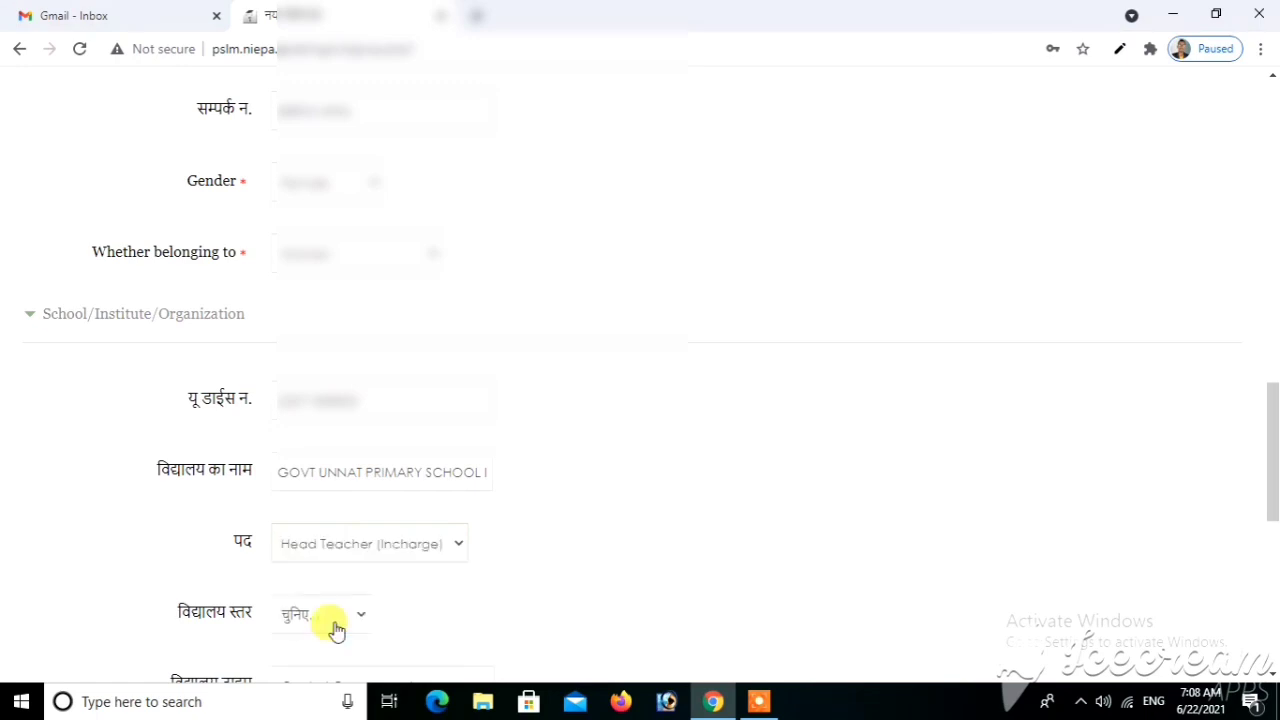
pyautogui.click(288, 626)
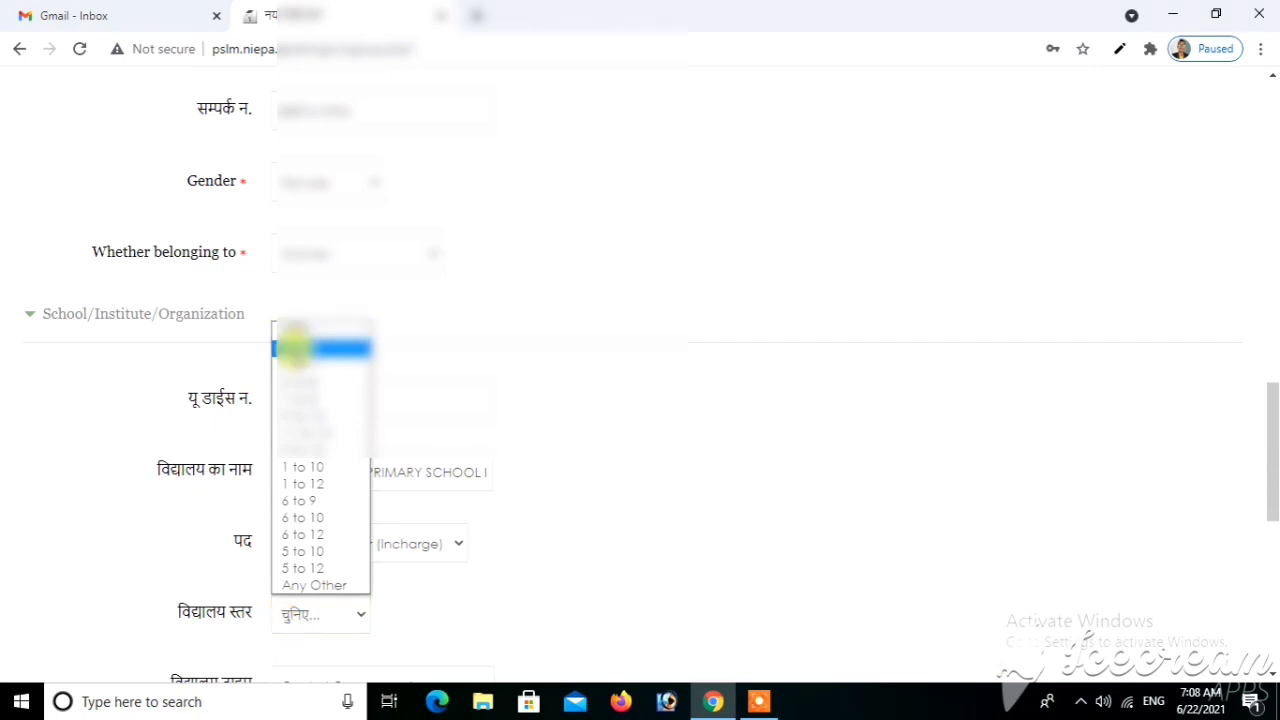
pyautogui.click(330, 350)
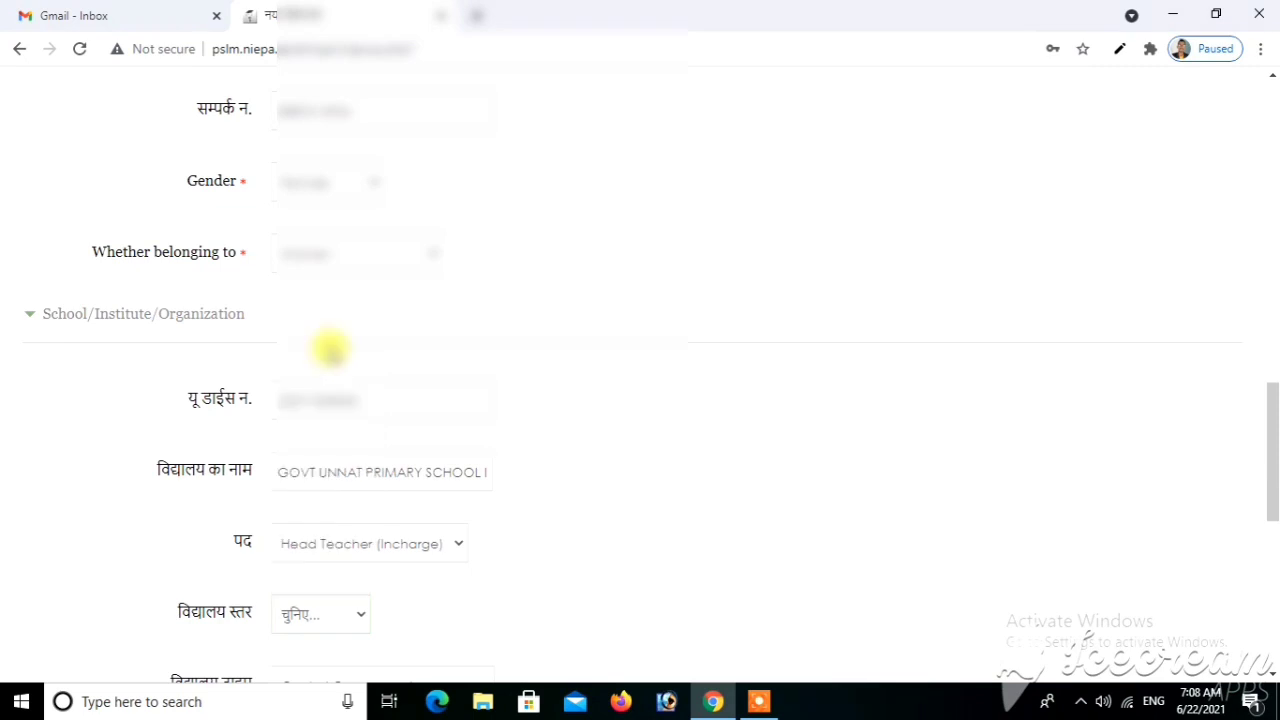
pyautogui.scroll(-3, 735, 488)
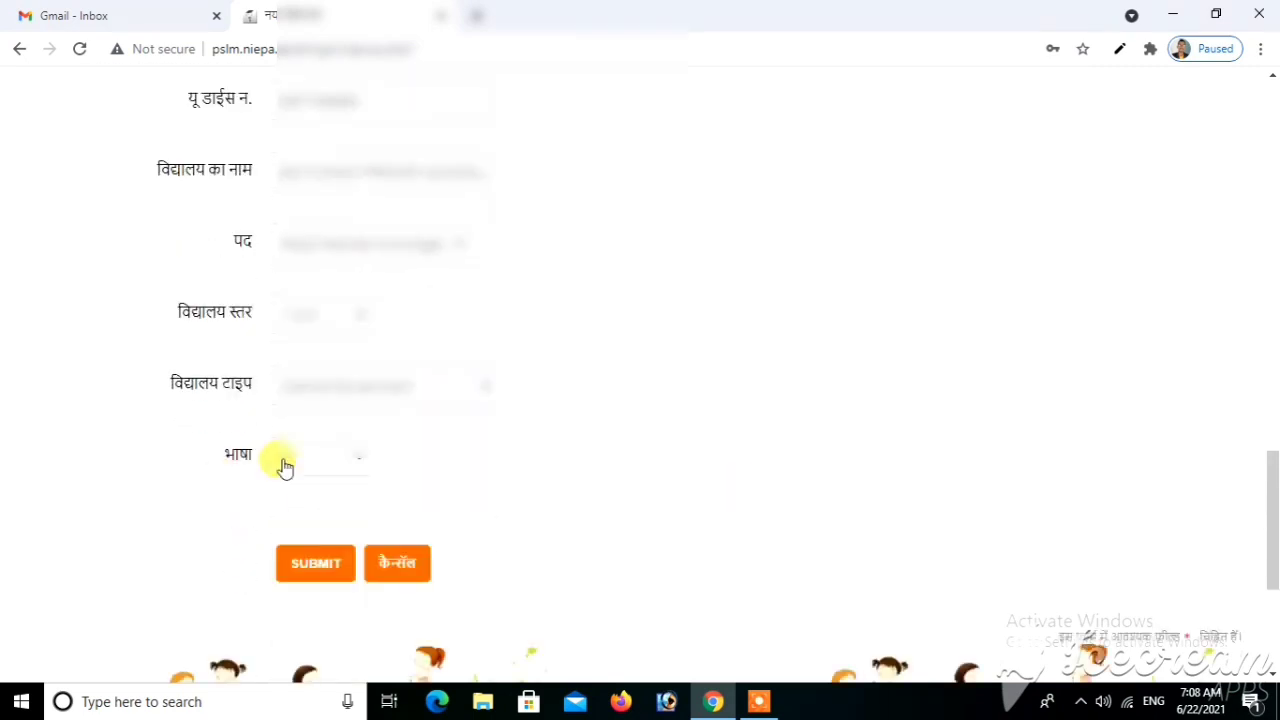
# Choose State Government school type and Hindi language, then submit the registration form
pyautogui.click(428, 380)
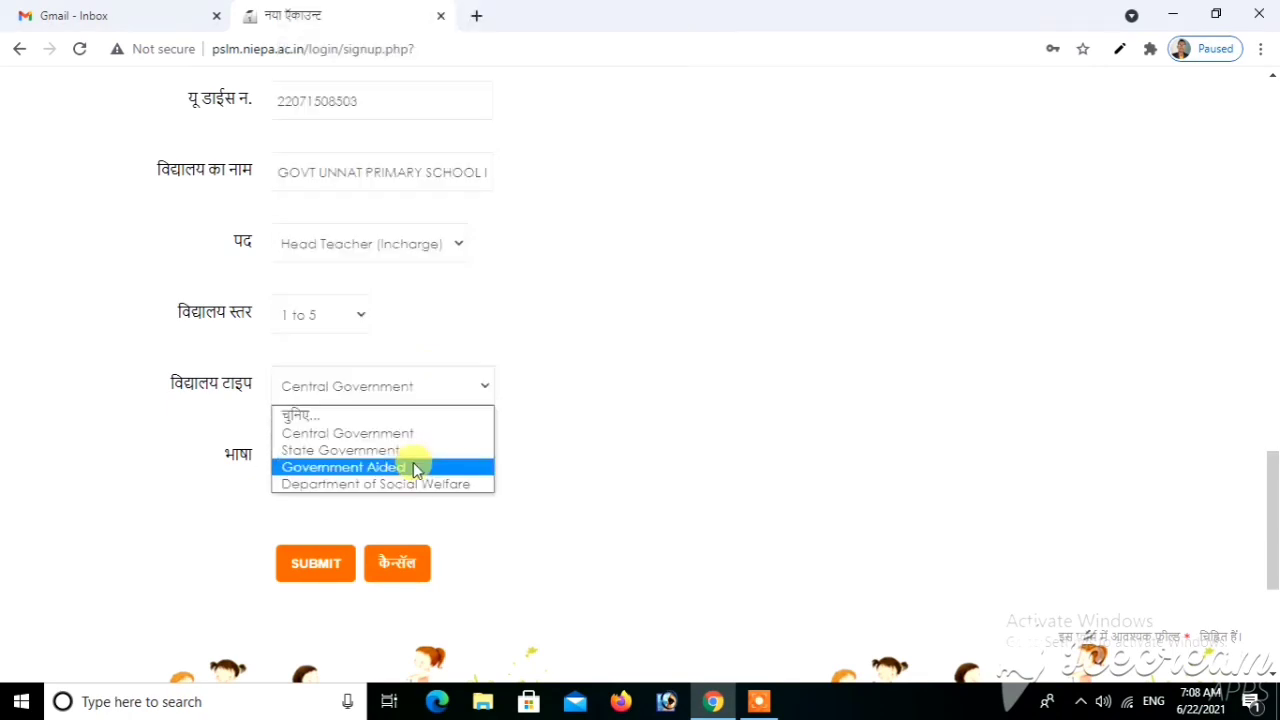
pyautogui.click(301, 451)
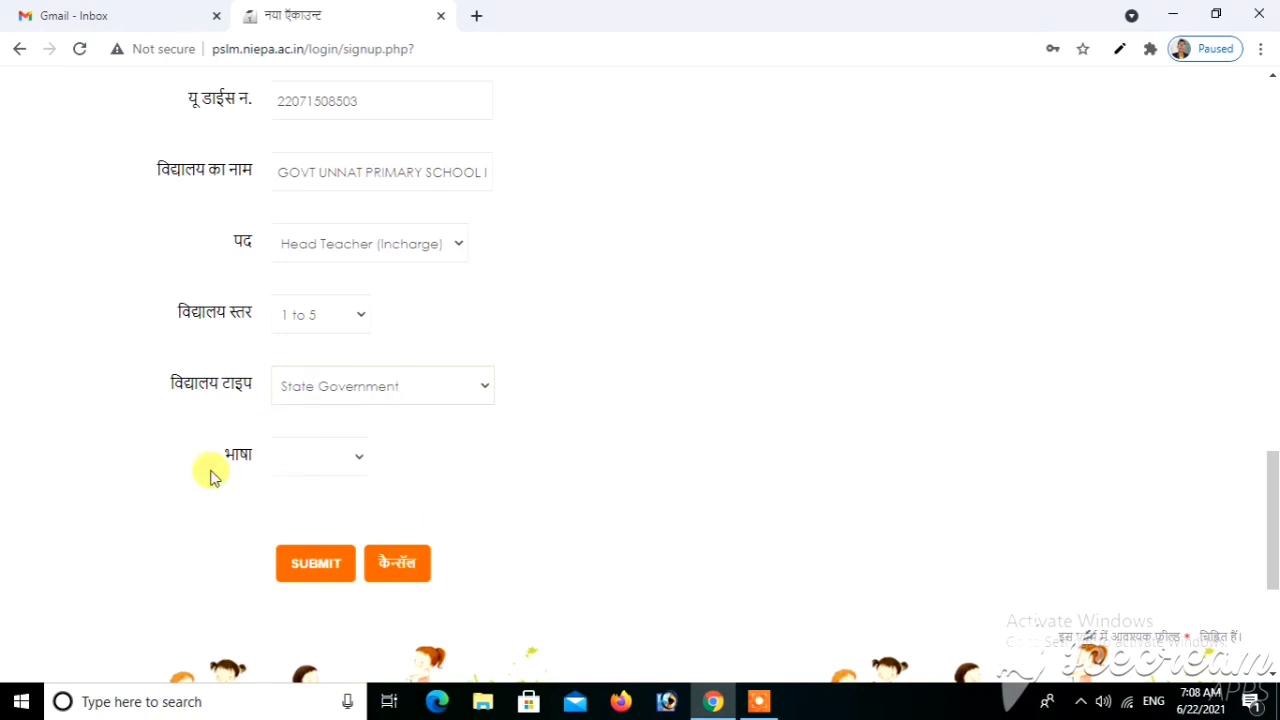
pyautogui.click(328, 468)
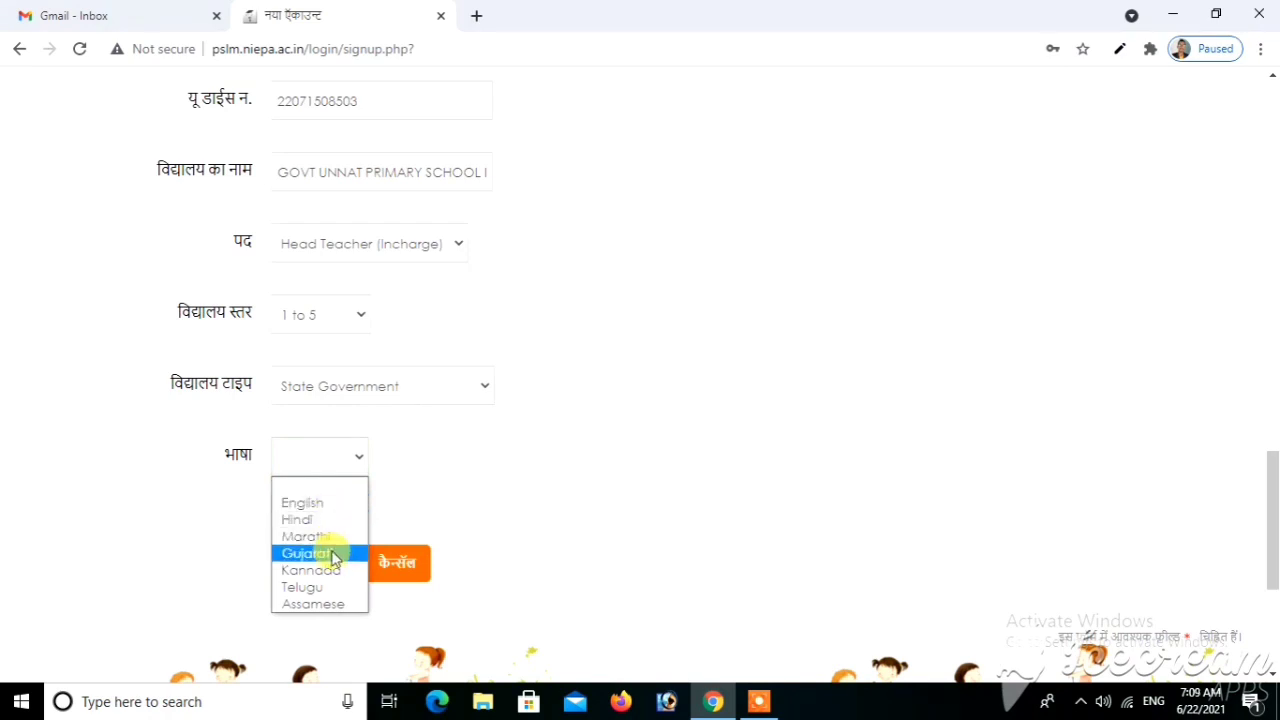
pyautogui.click(303, 519)
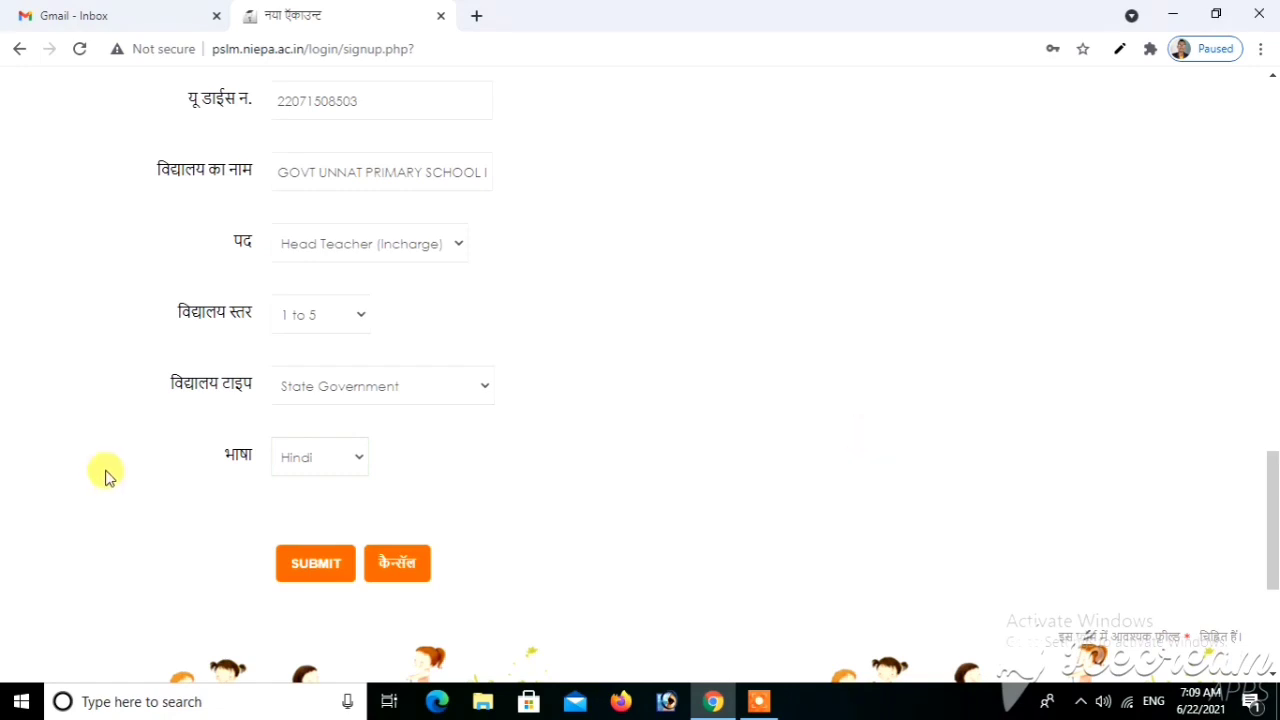
pyautogui.click(296, 566)
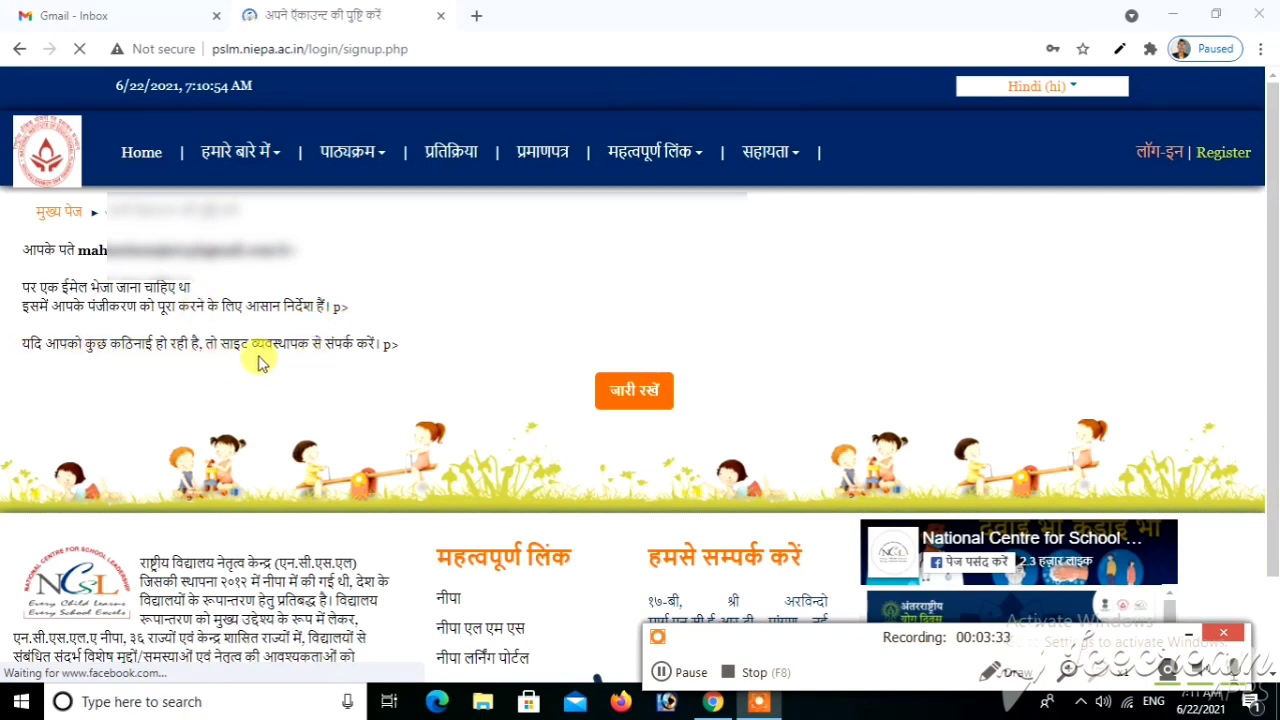
# Continue past the confirmation-email notice with the जारी रखें button
pyautogui.click(644, 397)
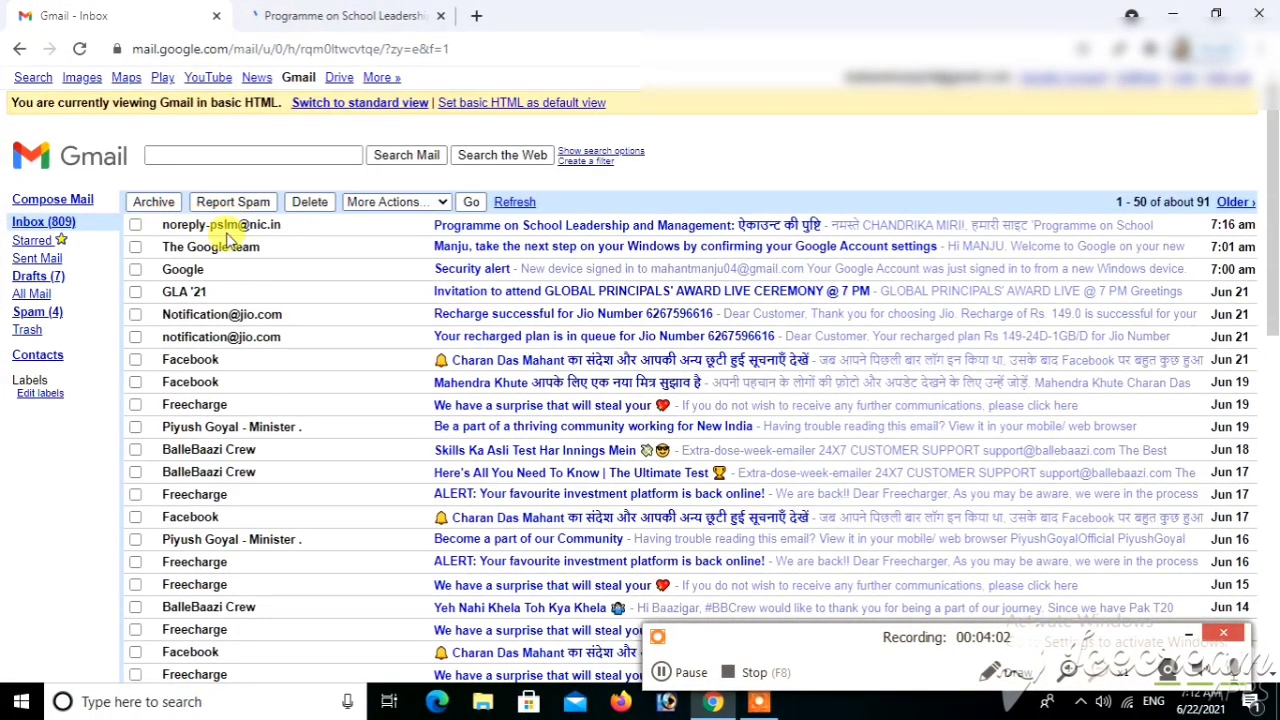
# Open the 'Programme on School Leadership and Management' email and follow its confirm.php link
pyautogui.click(562, 232)
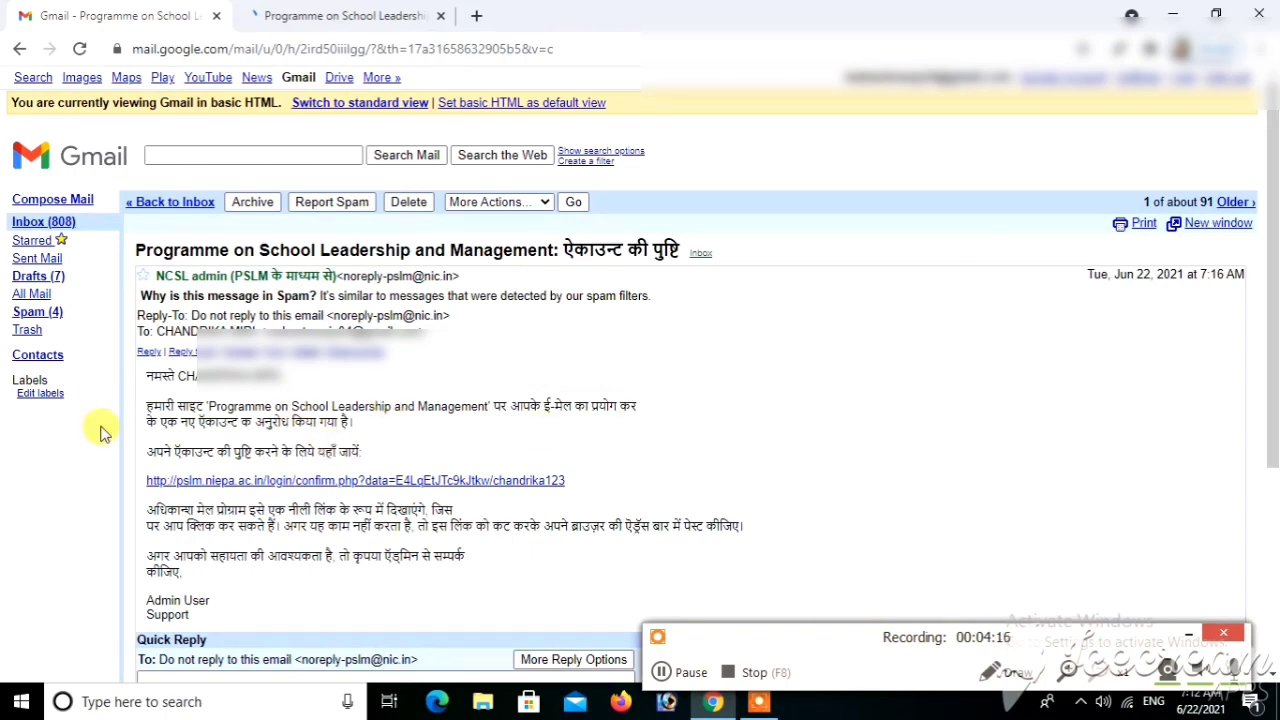
pyautogui.click(208, 486)
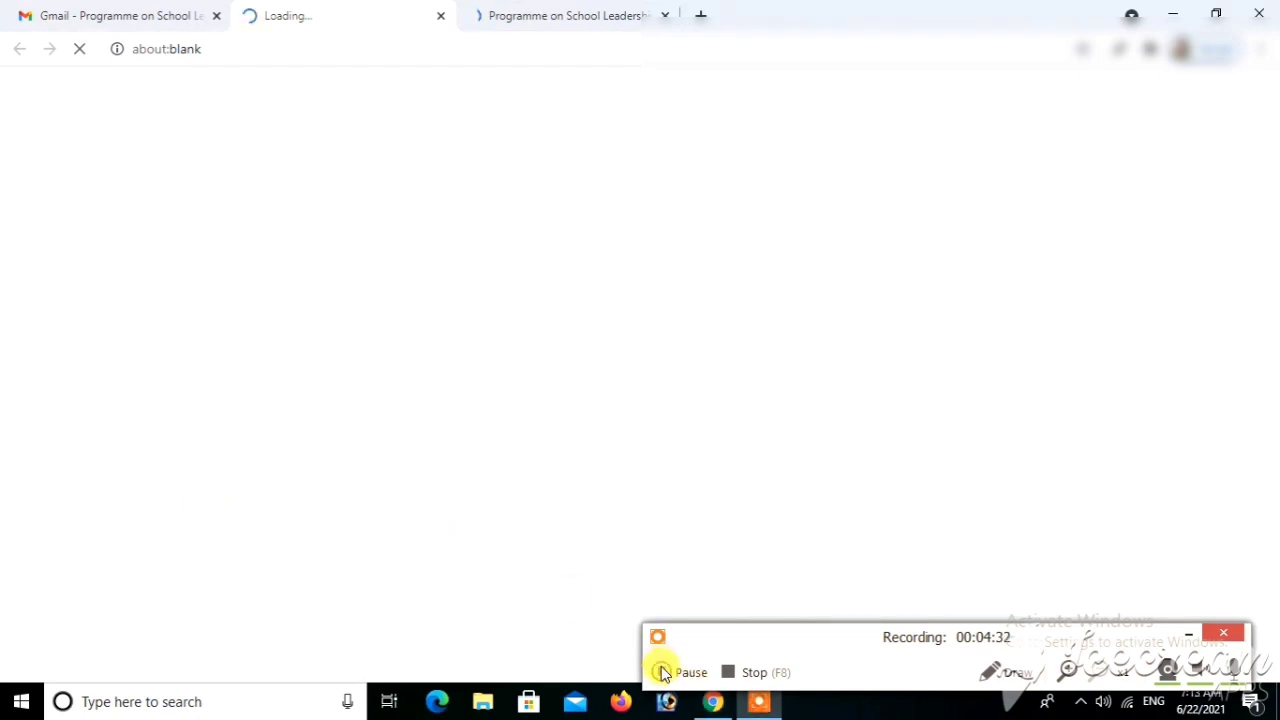
# Continue (जारी रखें) past the registration-confirmed page and switch to the PSLM home page tab
pyautogui.click(662, 673)
pyautogui.click(662, 673)
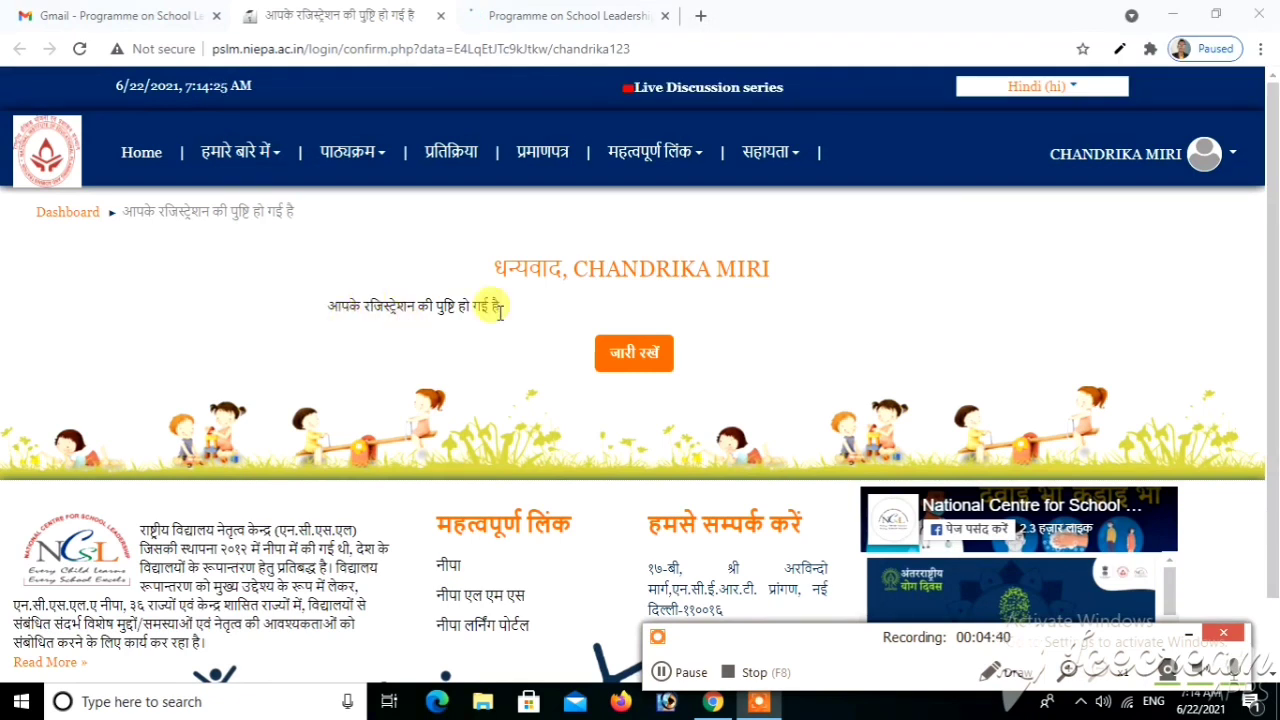
pyautogui.click(641, 360)
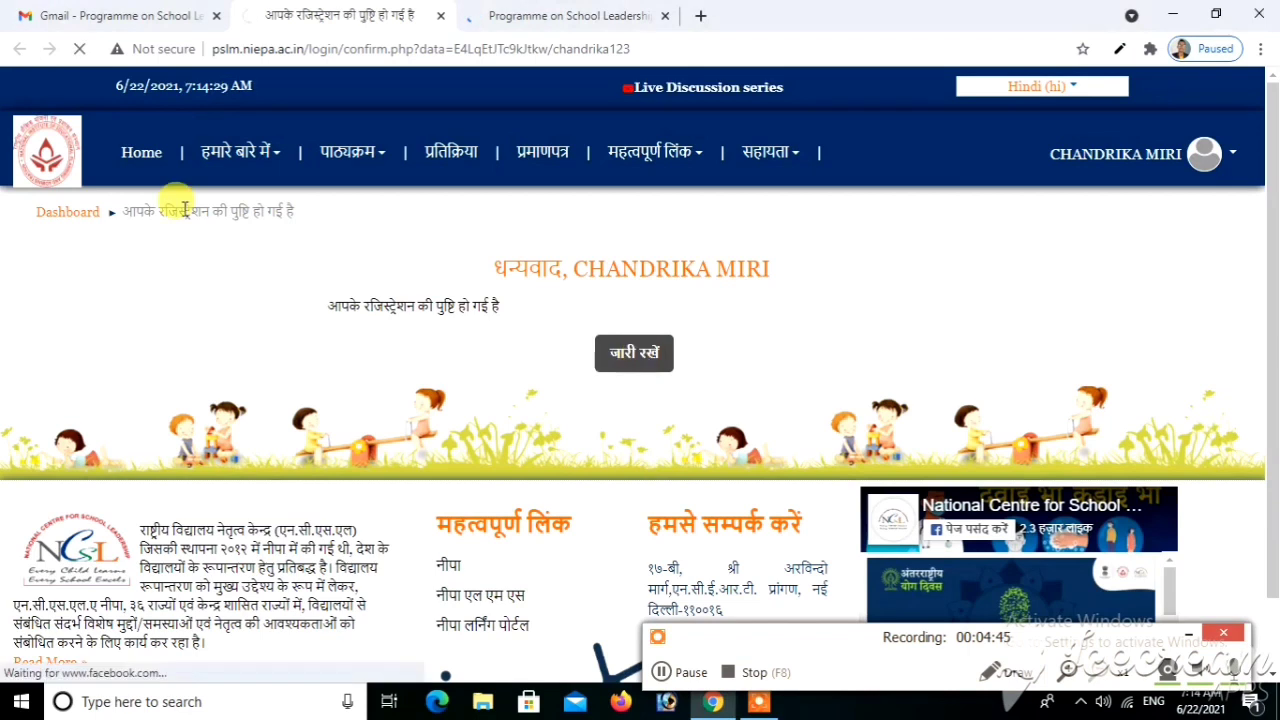
pyautogui.click(568, 16)
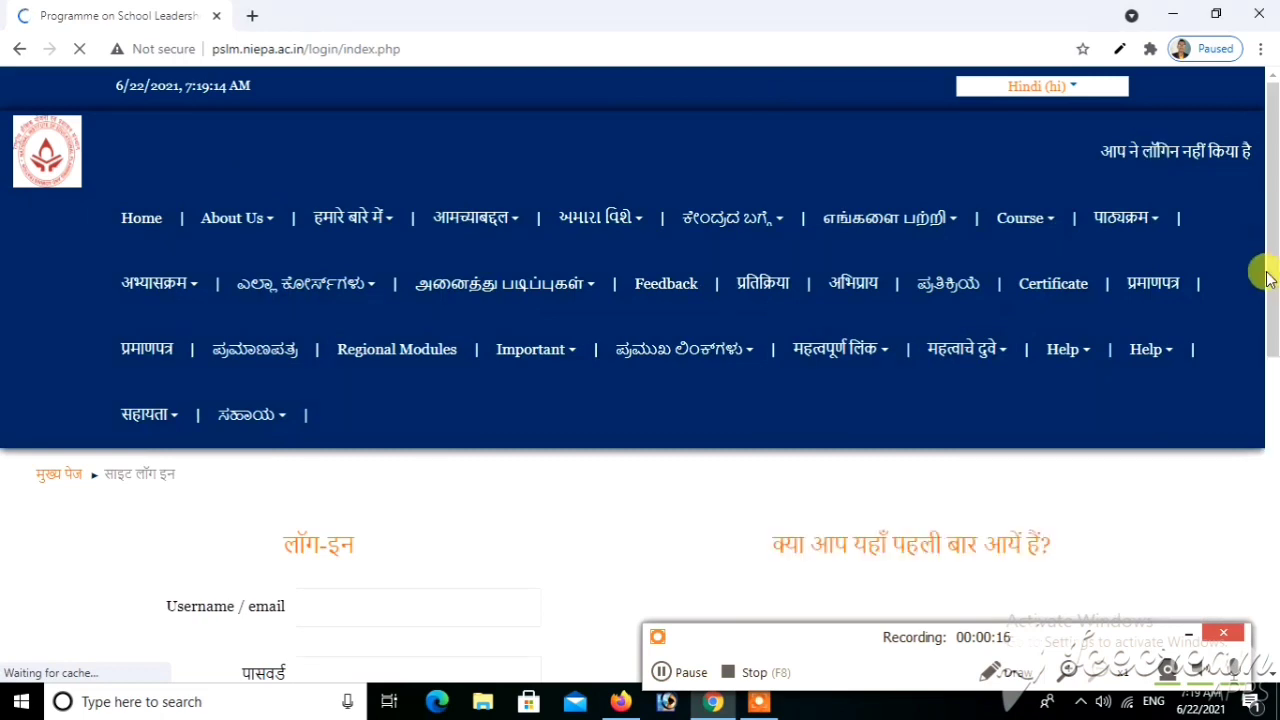
# Log in (लॉग-इन) with the new account's username and password, retrying after the failed first attempt
pyautogui.moveTo(1270, 280); pyautogui.dragTo(1272, 328)
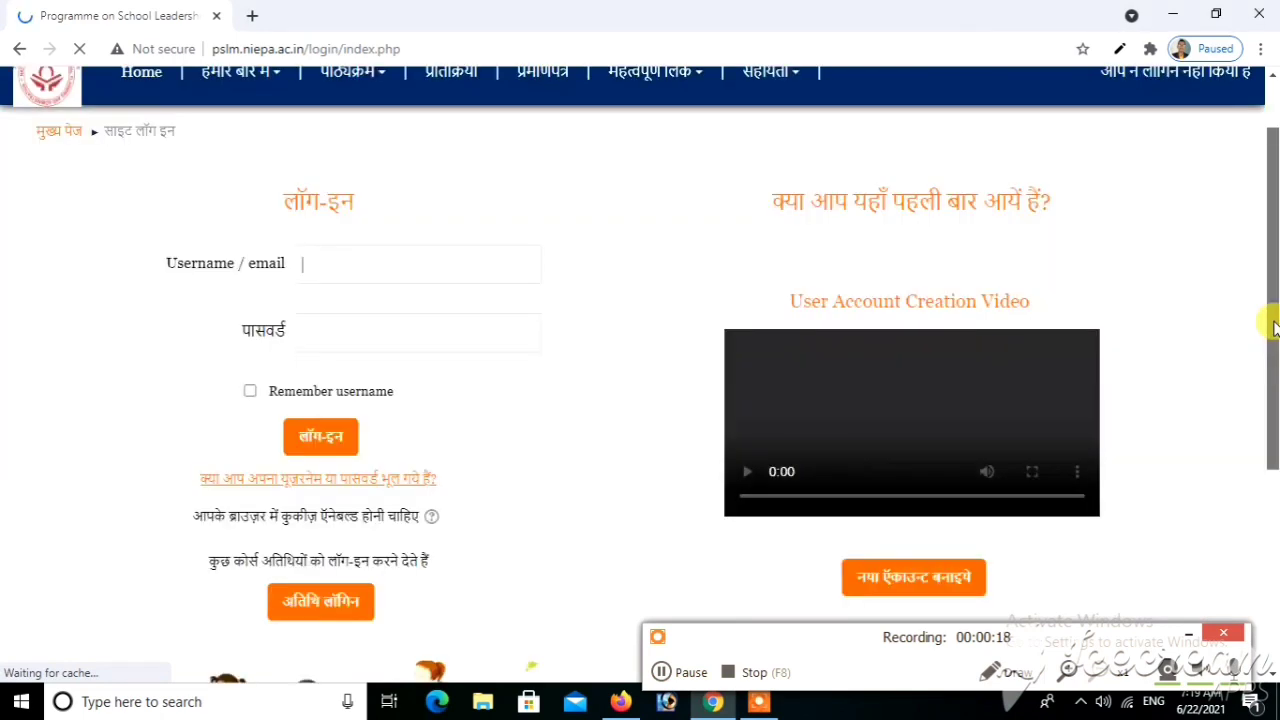
pyautogui.click(350, 267)
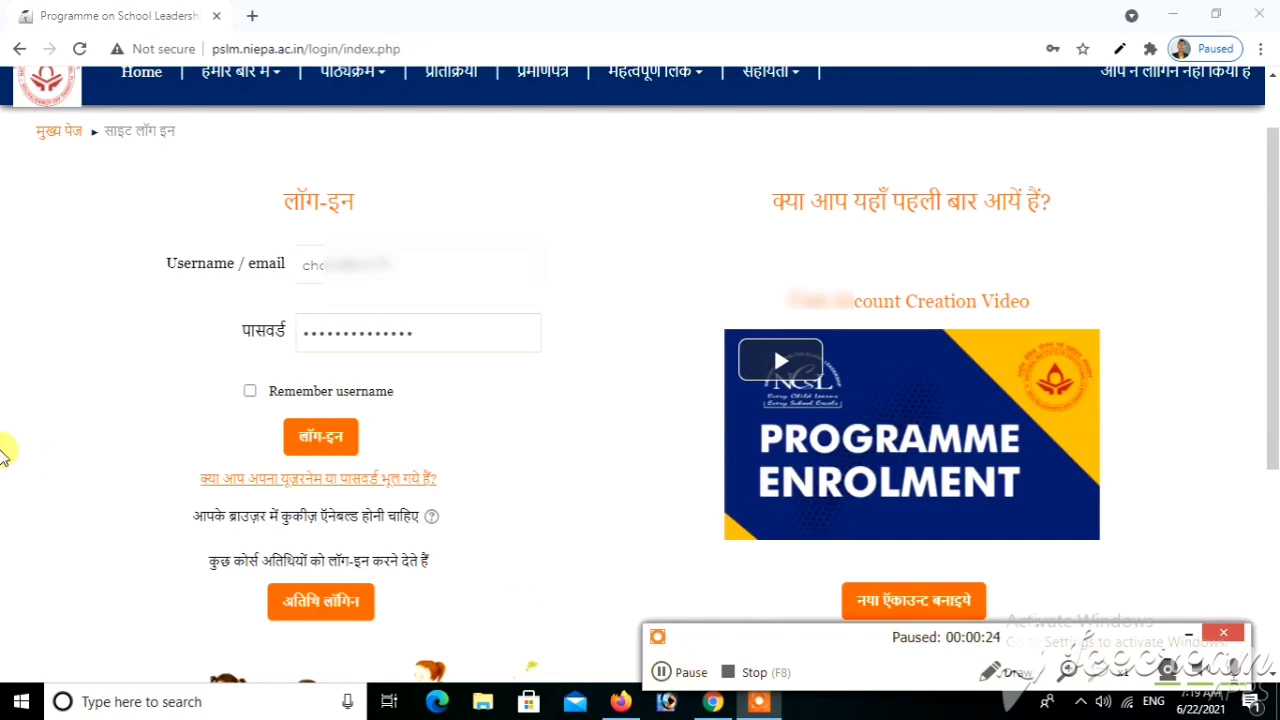
pyautogui.click(329, 437)
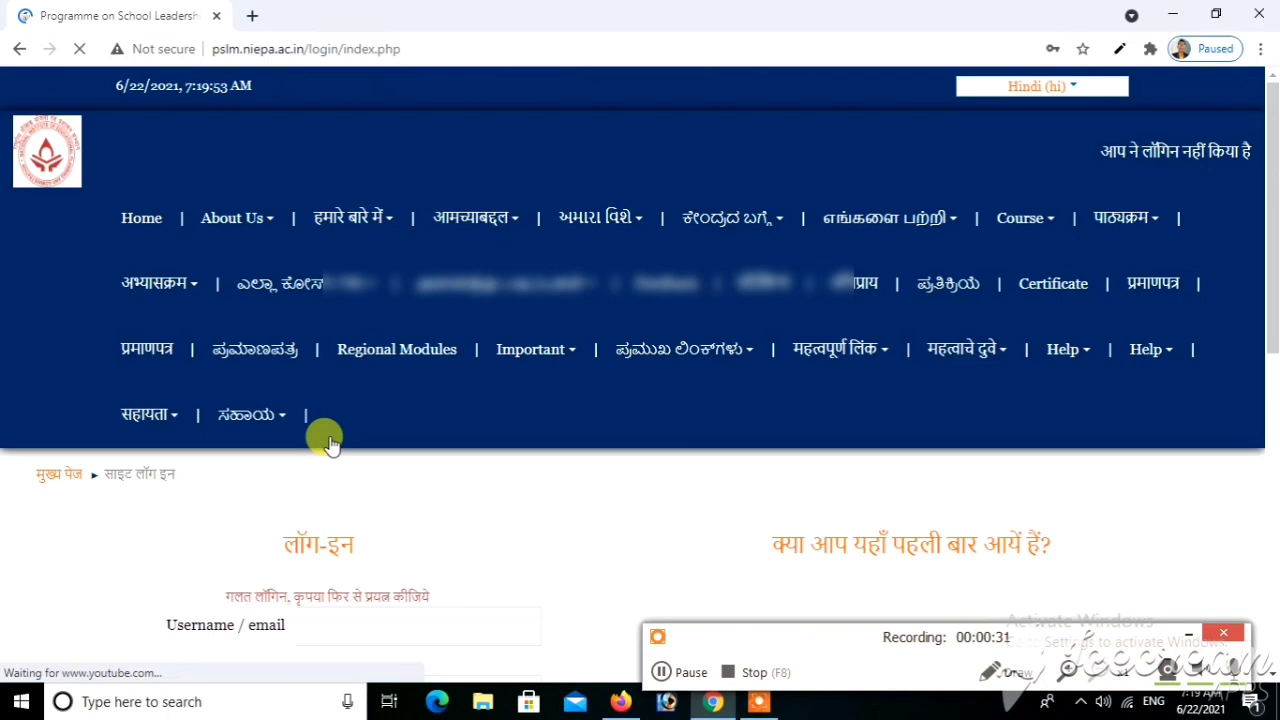
pyautogui.click(685, 675)
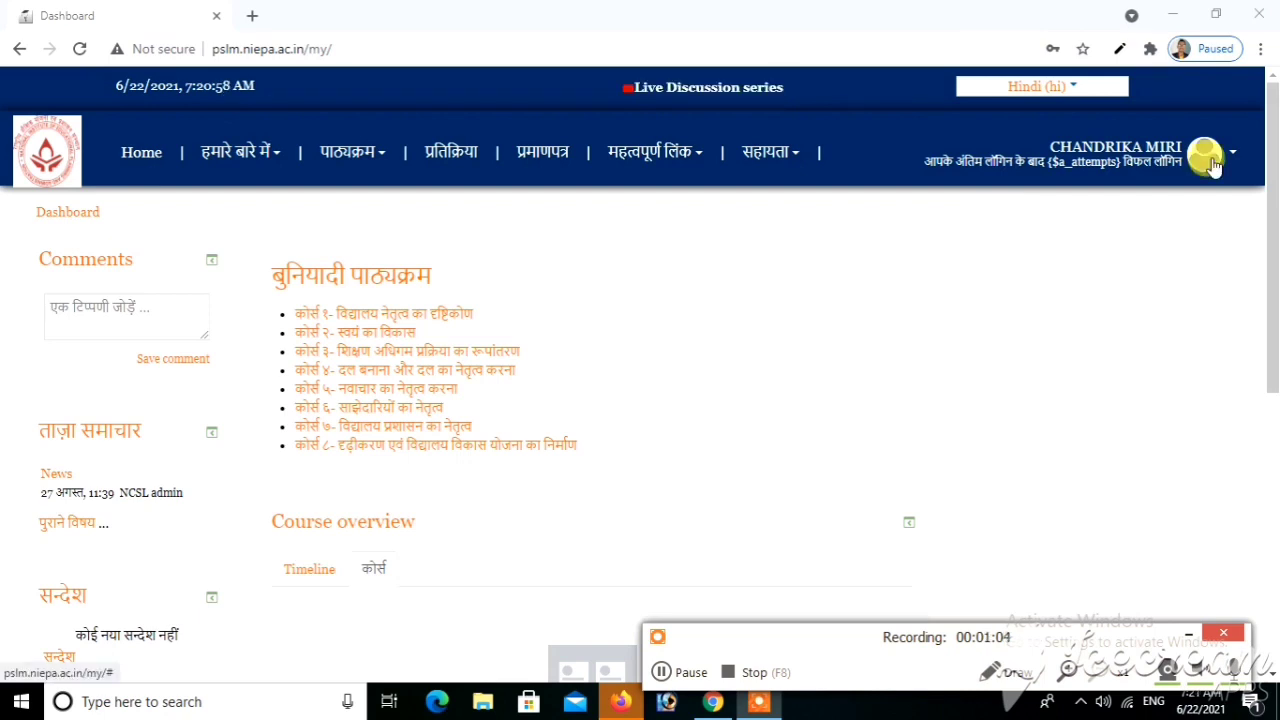
pyautogui.click(1230, 163)
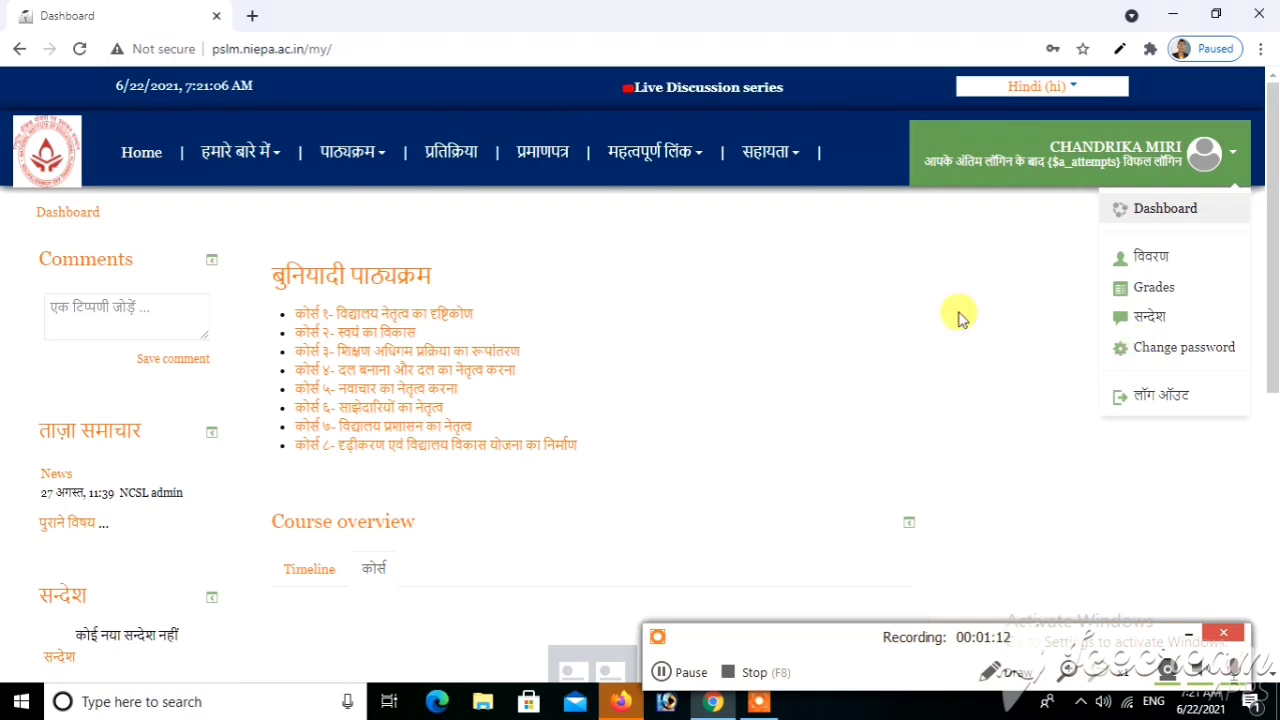
pyautogui.click(958, 318)
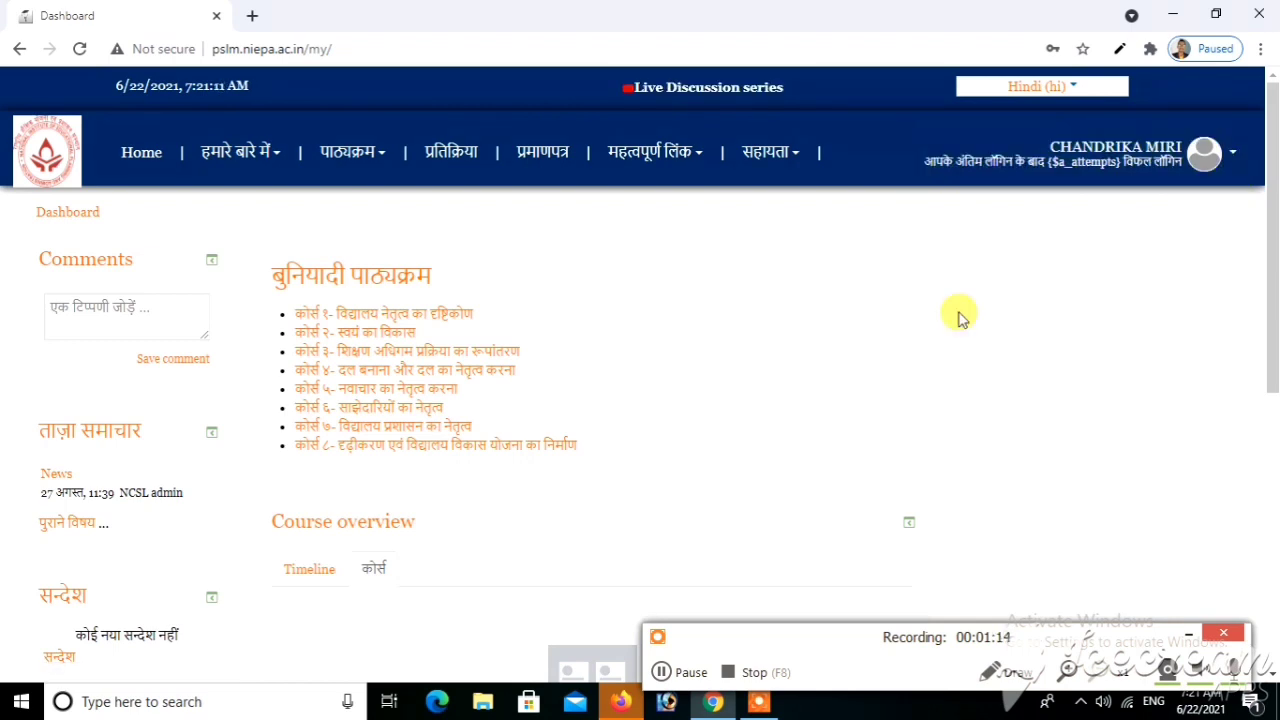